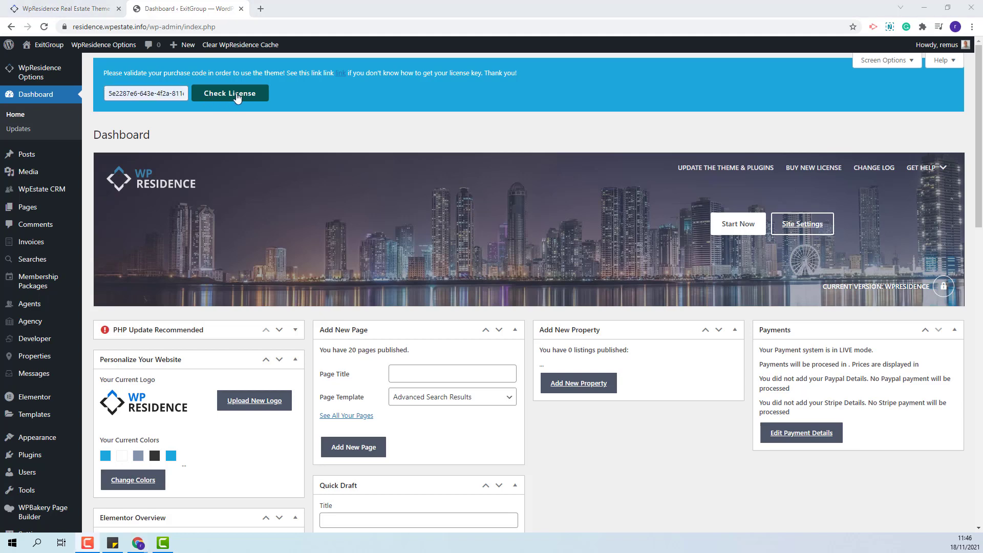
# - Validate the WpResidence theme's purchase code to activate the theme copy
pyautogui.click(238, 97)
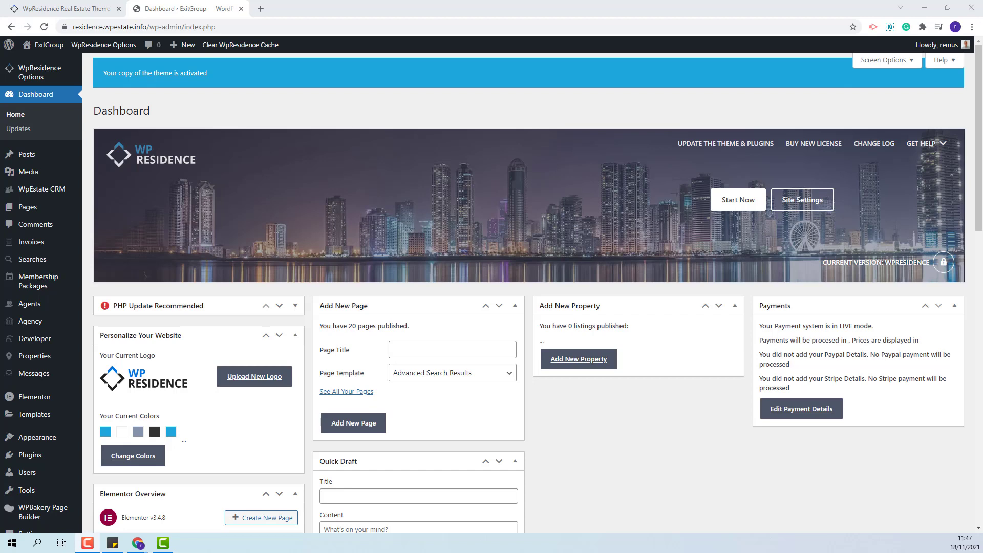
# - Activate the SVG Support plugin and save its settings with SVG uploads restricted to administrators
pyautogui.click(21, 458)
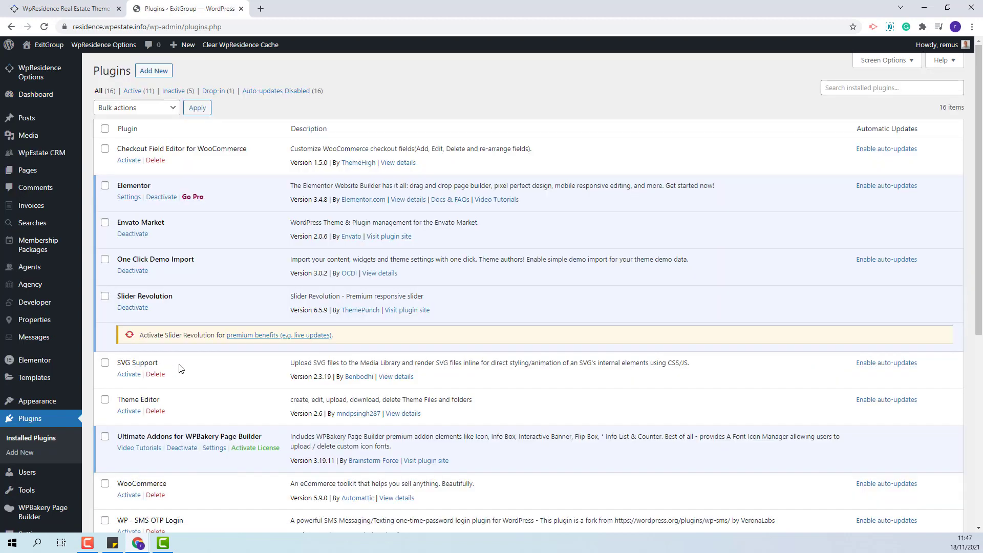
pyautogui.click(129, 375)
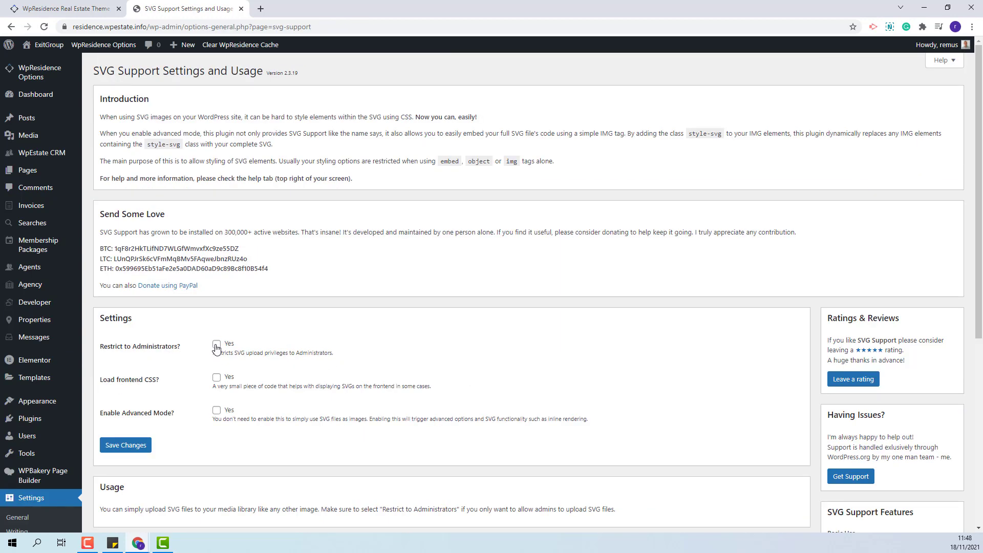
pyautogui.click(126, 445)
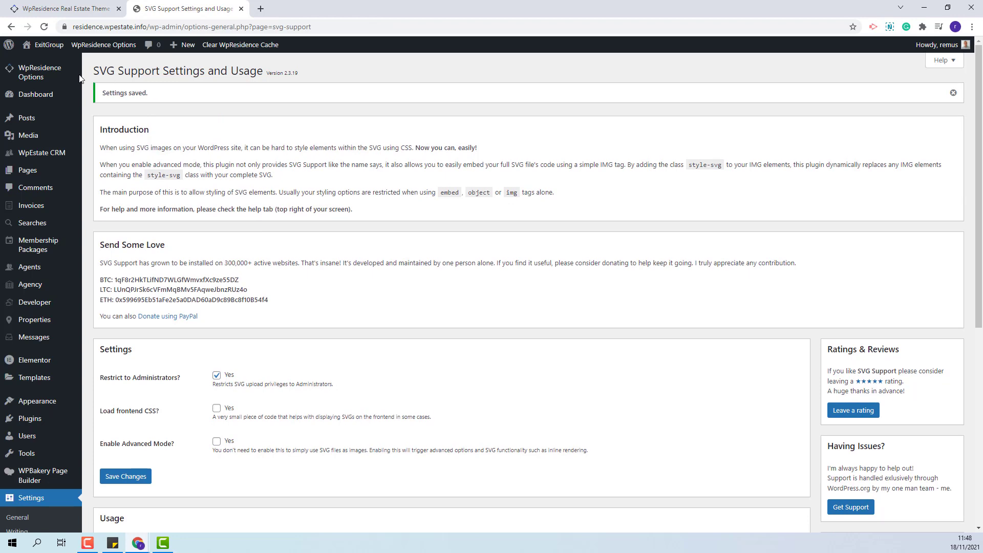
# - Import the Bejing Demo through the theme's One Click Demo Import, without the optional recommended plugins
pyautogui.moveTo(33, 77)
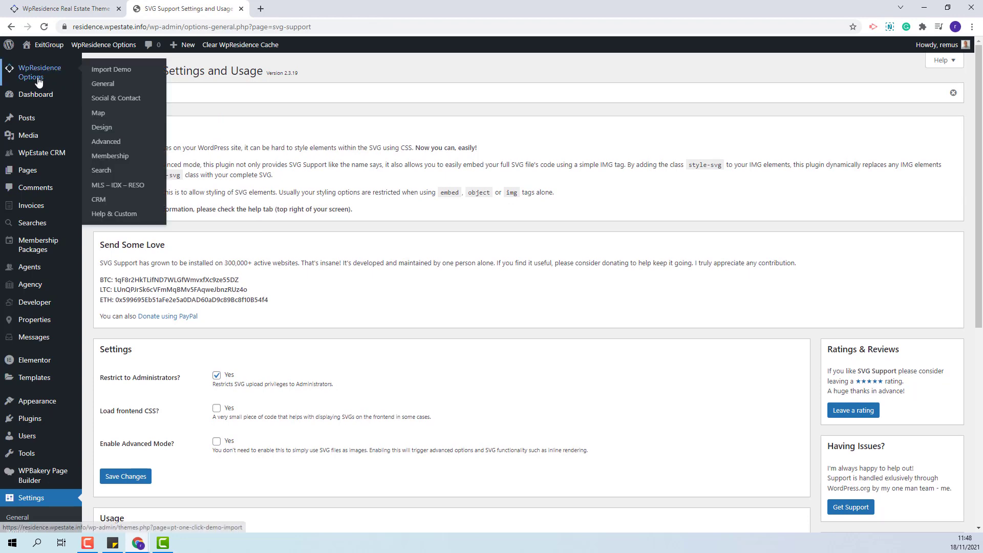
pyautogui.click(116, 70)
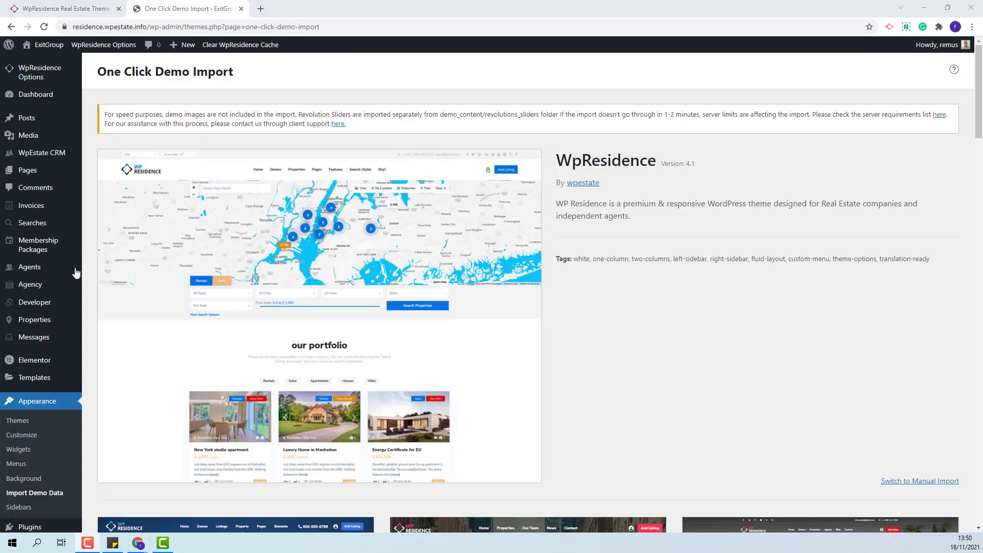
pyautogui.scroll(-2, 292, 228)
pyautogui.scroll(-8, 411, 282)
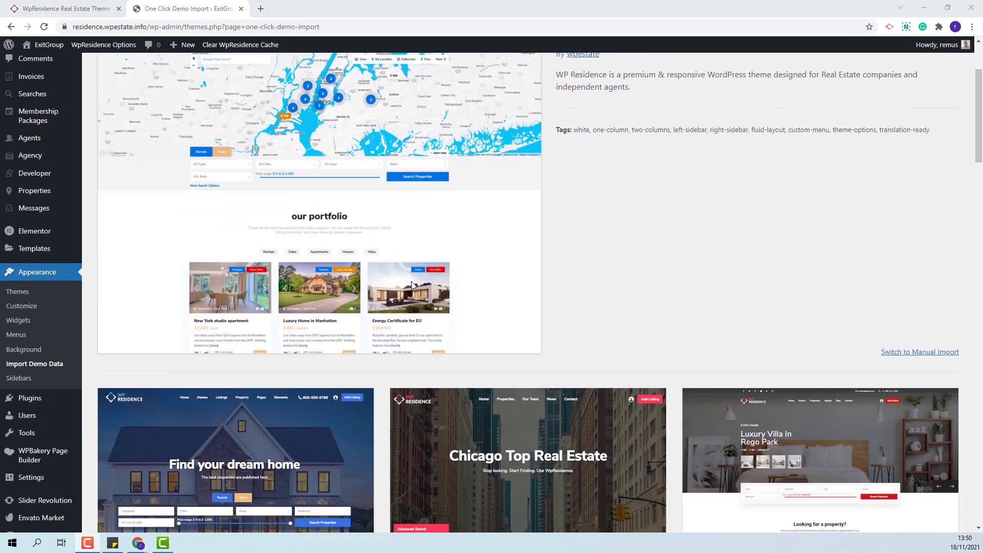
pyautogui.scroll(-10, 411, 281)
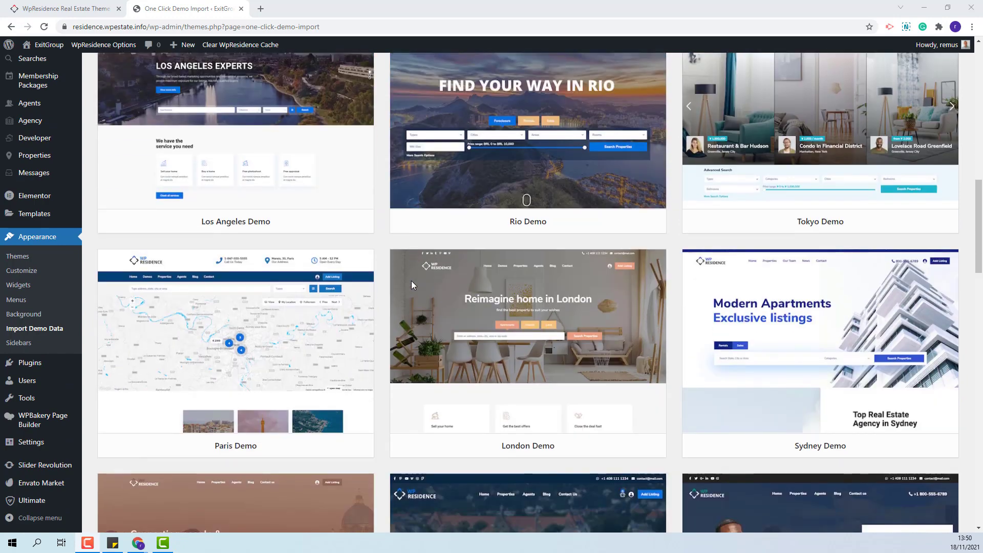
pyautogui.scroll(-4, 410, 280)
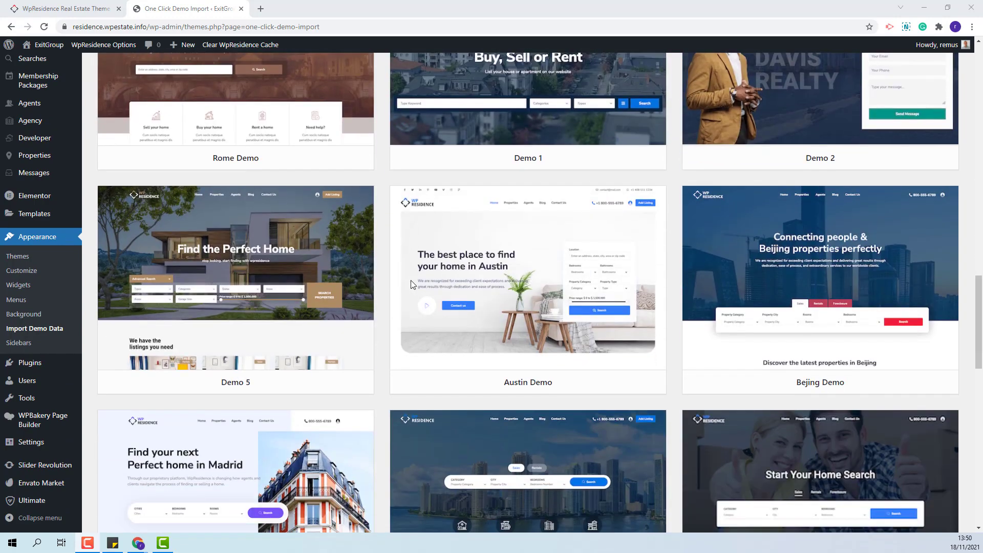
pyautogui.moveTo(940, 320)
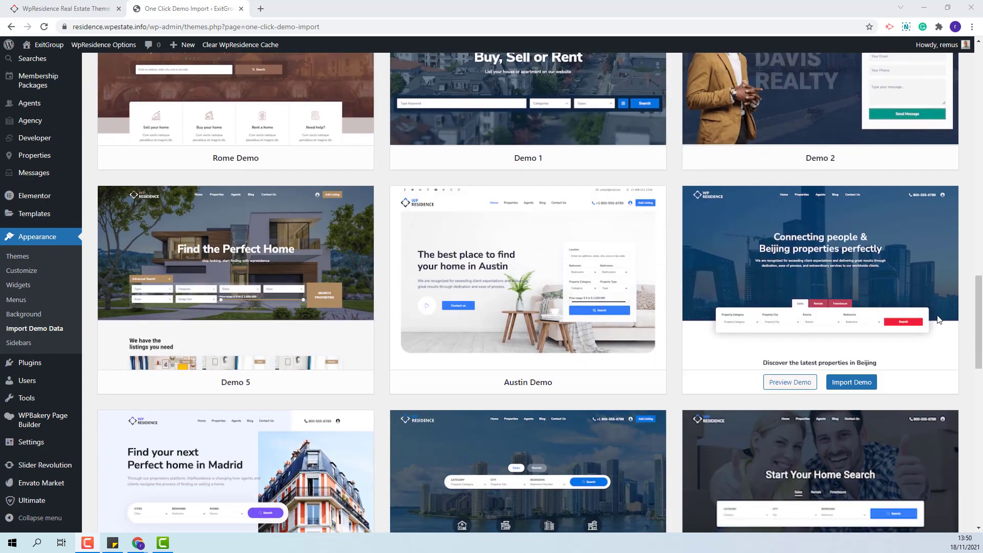
pyautogui.click(856, 382)
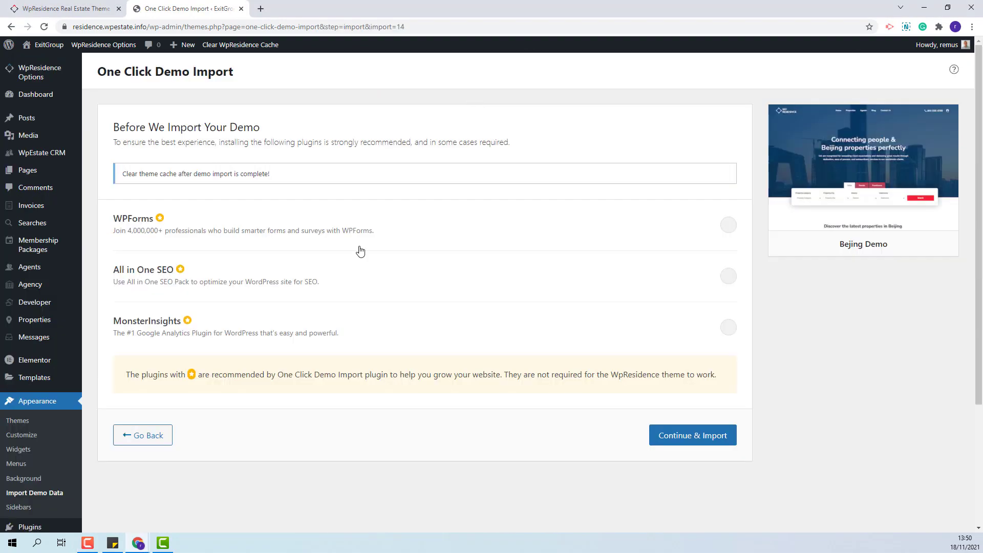
pyautogui.click(698, 436)
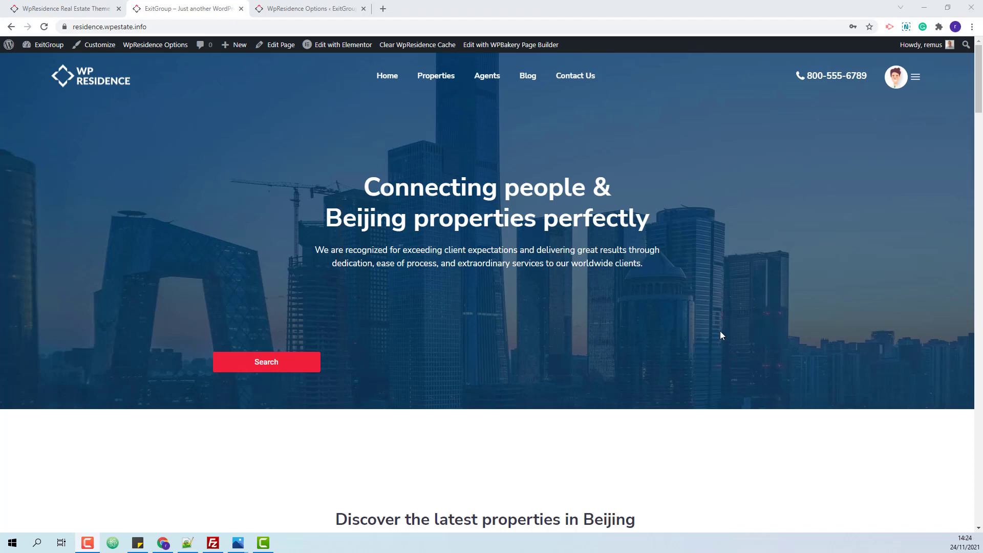
# - Review the imported homepage, open it in Elementor in a new browser tab, and select the hero's search form for editing
pyautogui.scroll(-20, 545, 346)
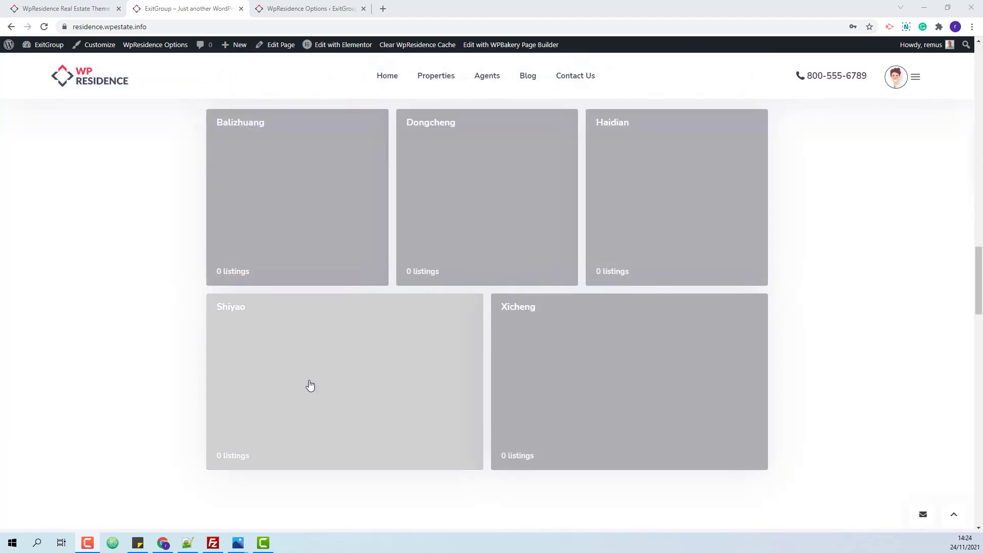
pyautogui.scroll(15, 834, 266)
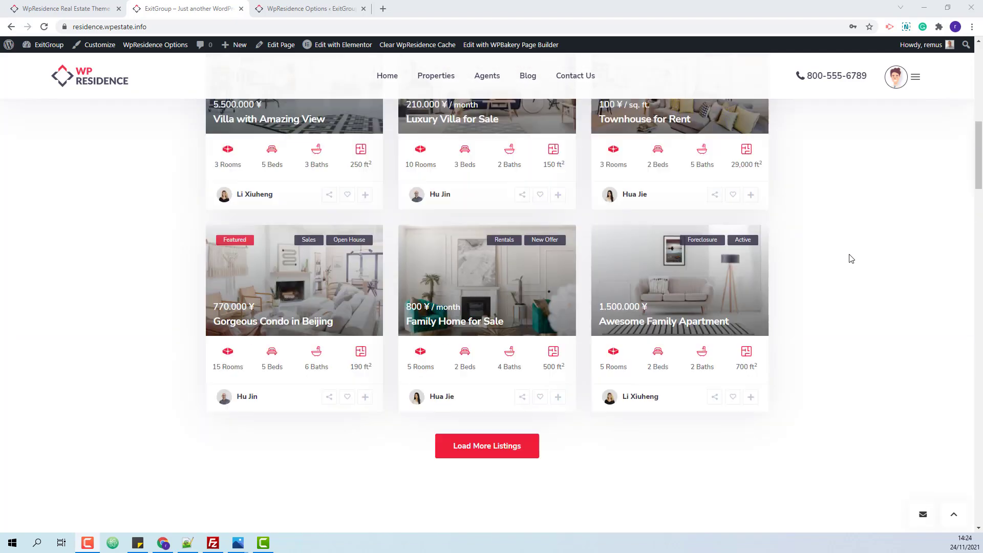
pyautogui.scroll(4, 862, 256)
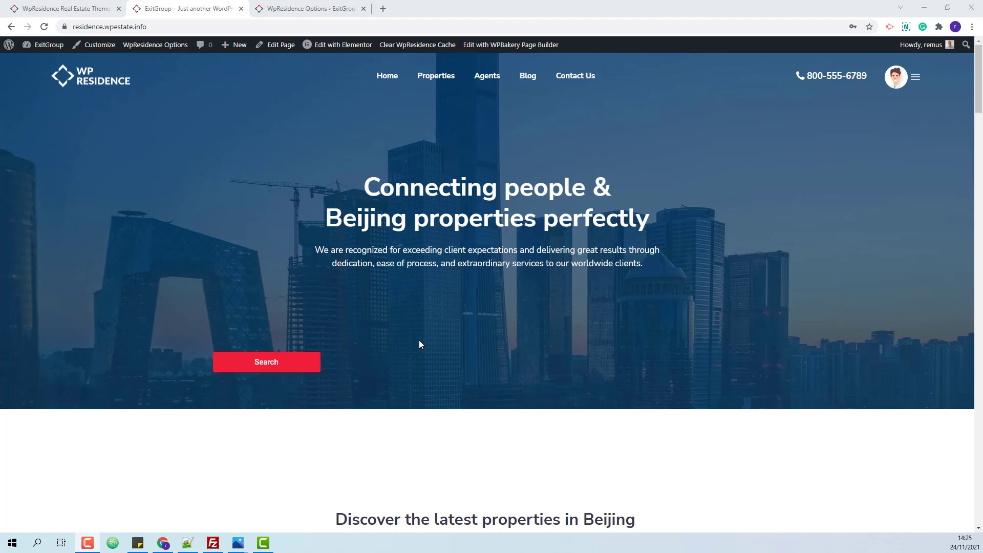
pyautogui.rightClick(344, 49)
pyautogui.click(377, 56)
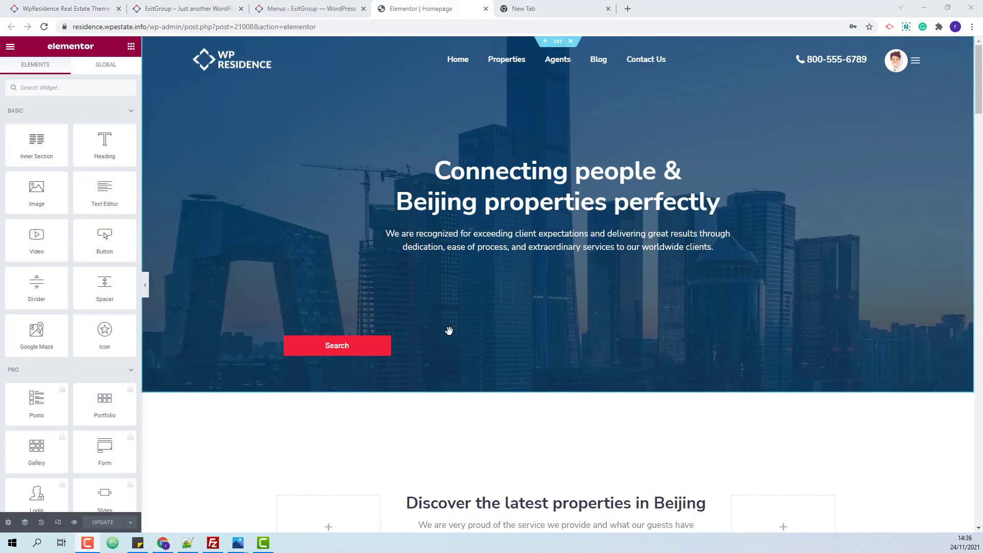
pyautogui.click(450, 340)
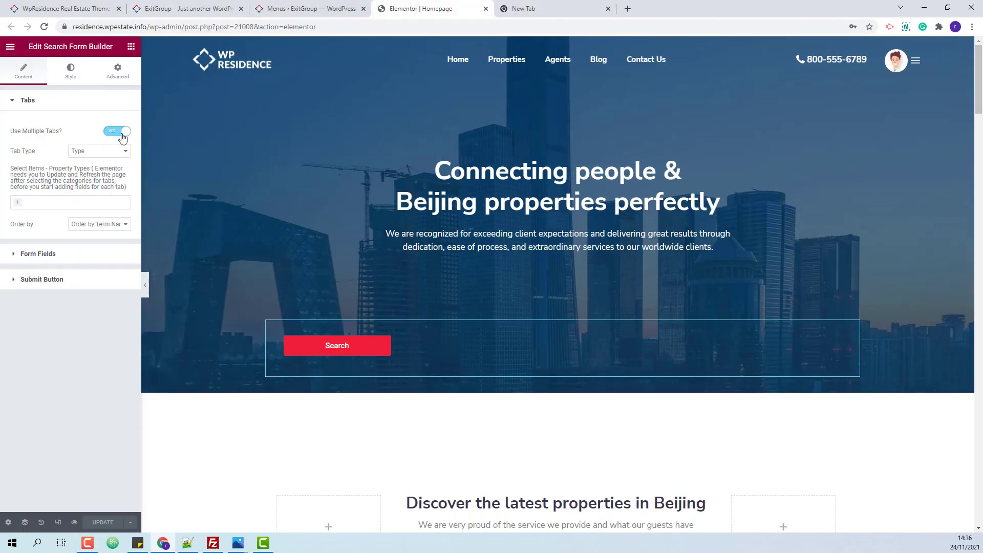
# - Add the property types Sales, Rentals and Foreclosure as search form tabs, then update the page and reload the editor
pyautogui.click(66, 203)
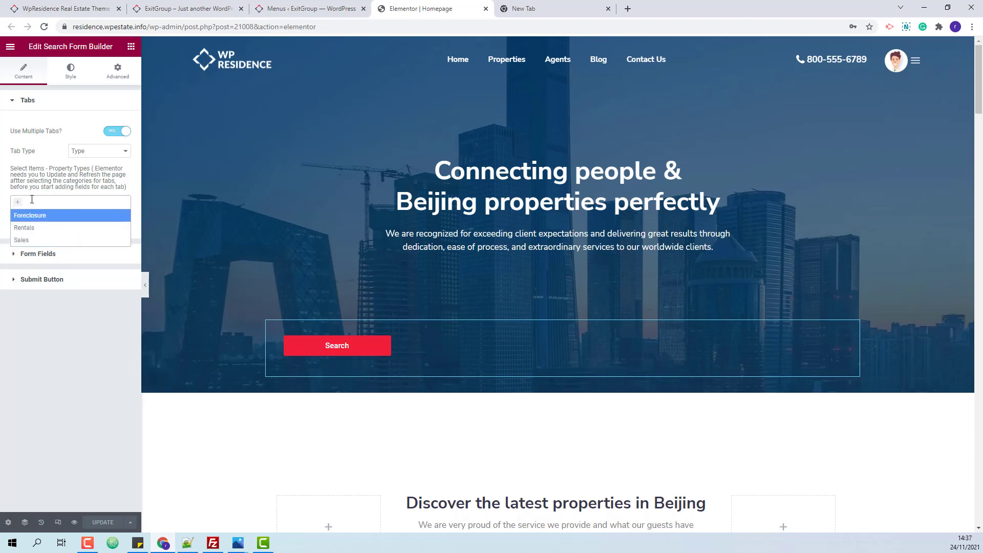
pyautogui.click(21, 242)
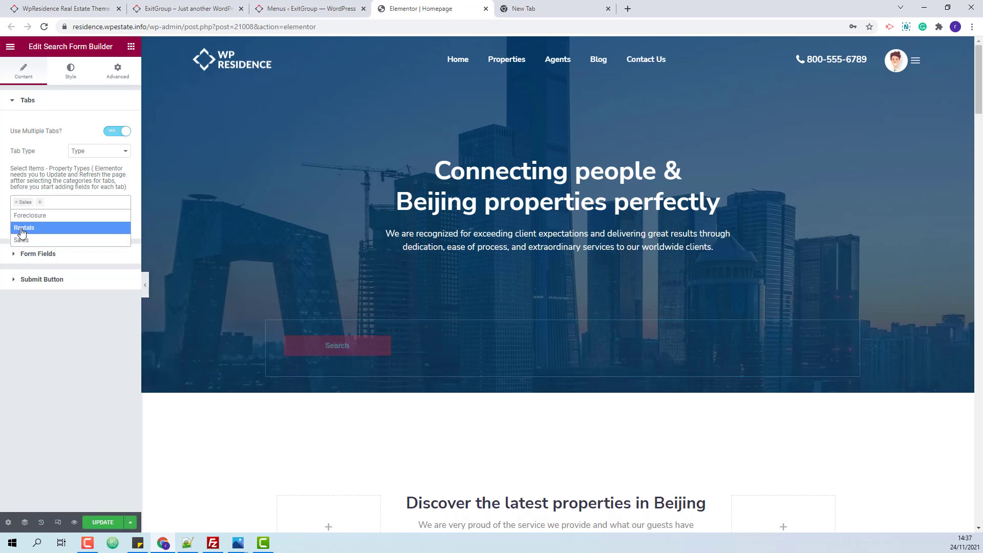
pyautogui.click(21, 229)
pyautogui.click(23, 218)
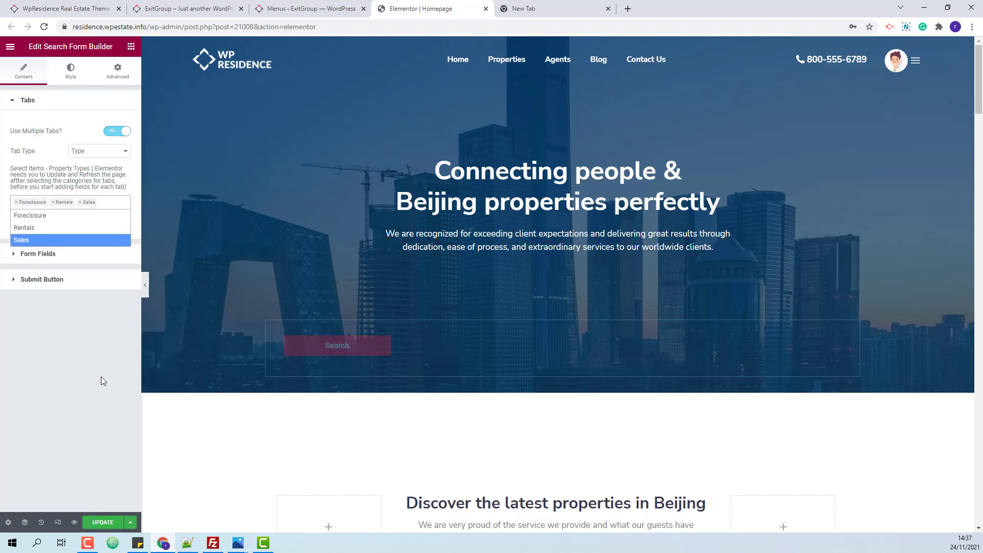
pyautogui.click(93, 524)
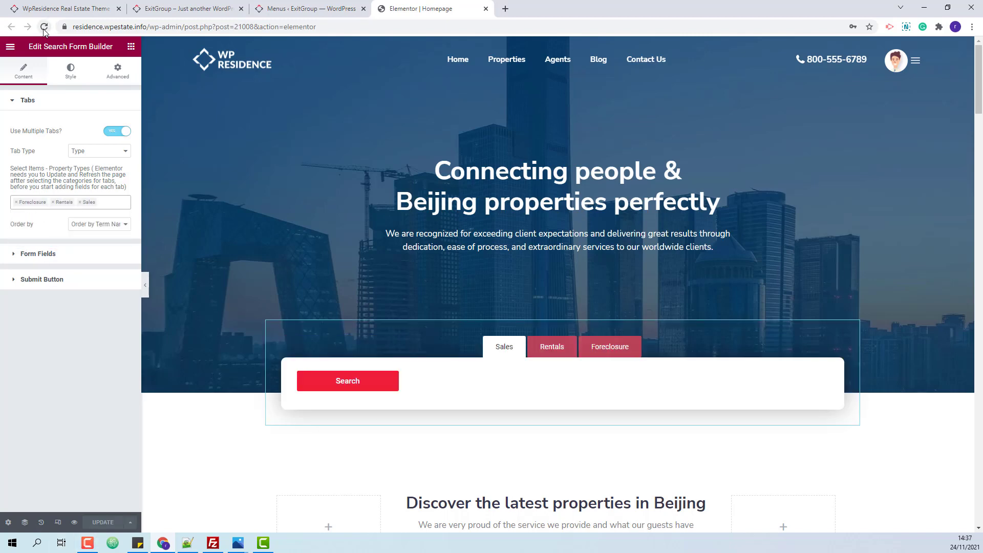
pyautogui.click(44, 26)
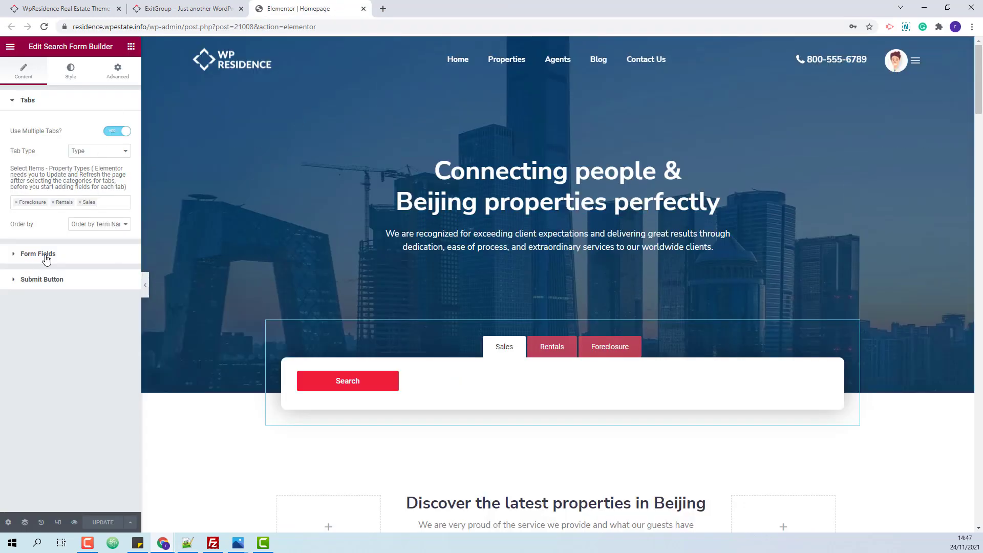
# - Assign the first group of search form fields, Property Category, Property City, Rooms and Bedrooms, to the Sales tab
pyautogui.click(46, 256)
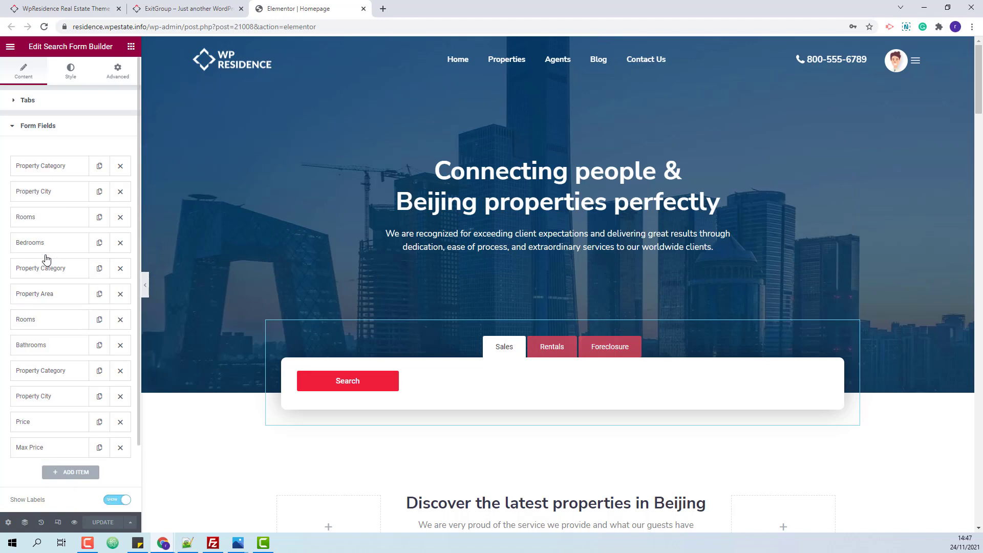
pyautogui.click(49, 167)
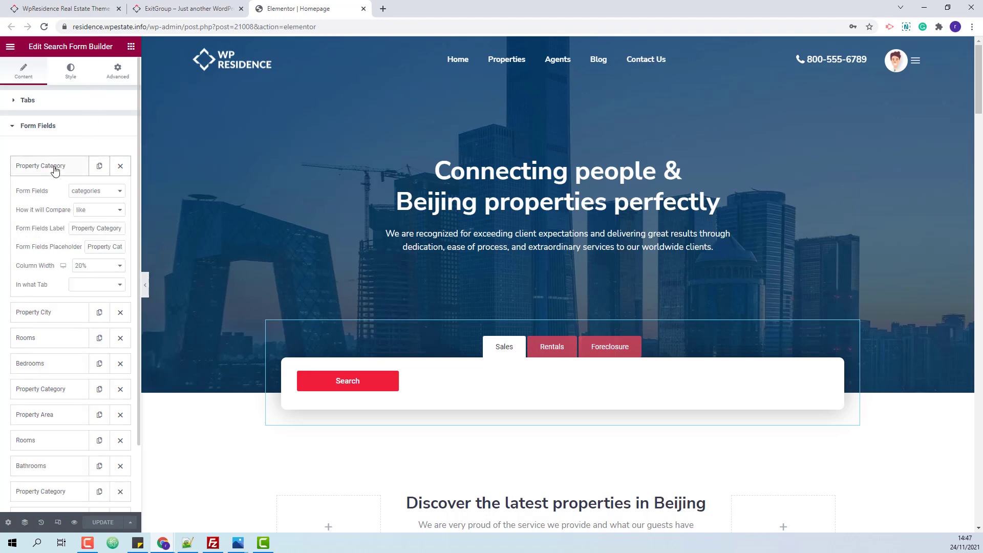
pyautogui.click(80, 284)
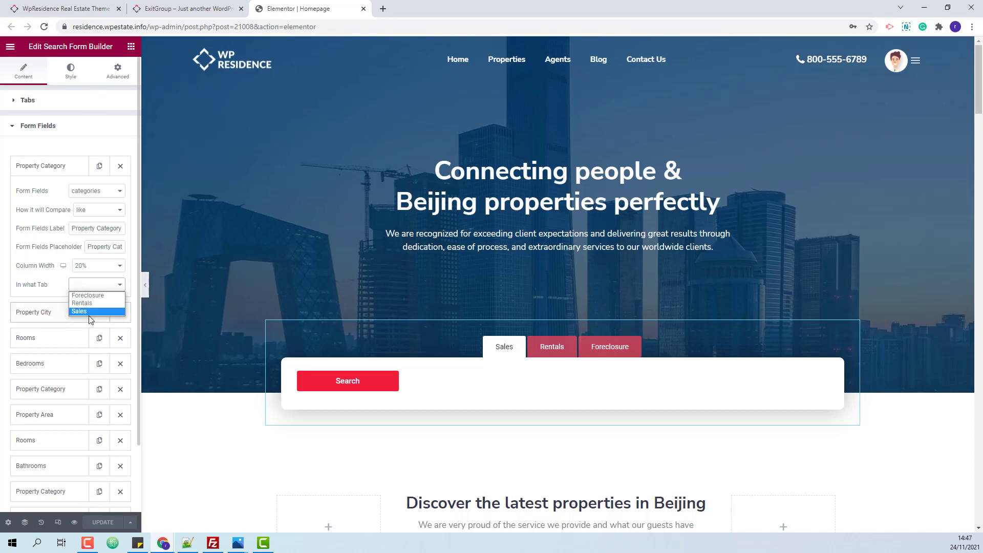
pyautogui.click(82, 312)
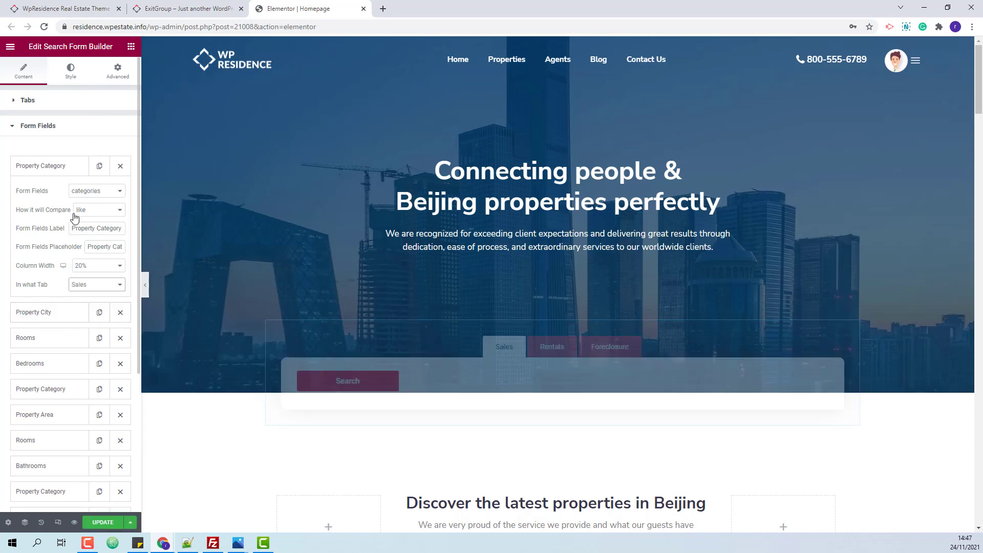
pyautogui.click(51, 320)
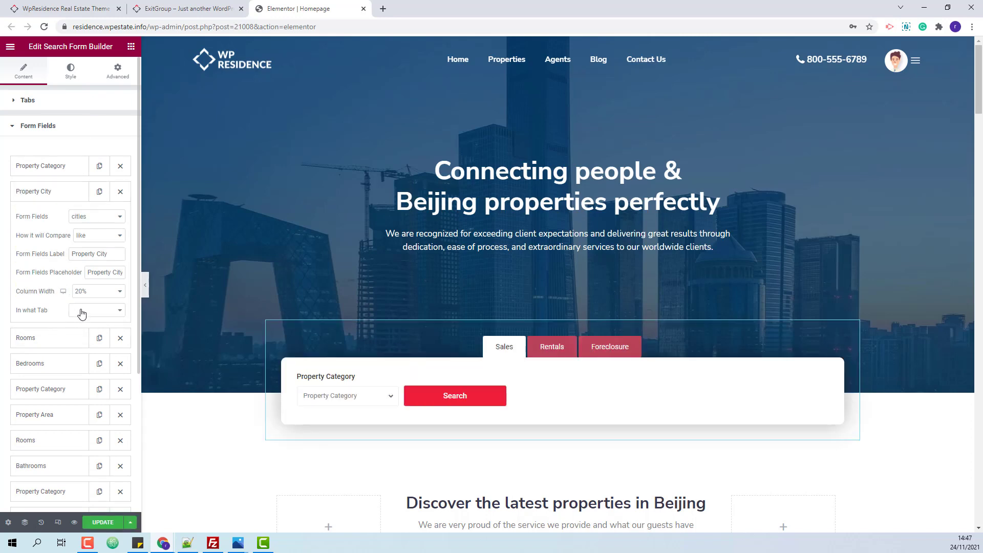
pyautogui.click(83, 311)
pyautogui.click(84, 340)
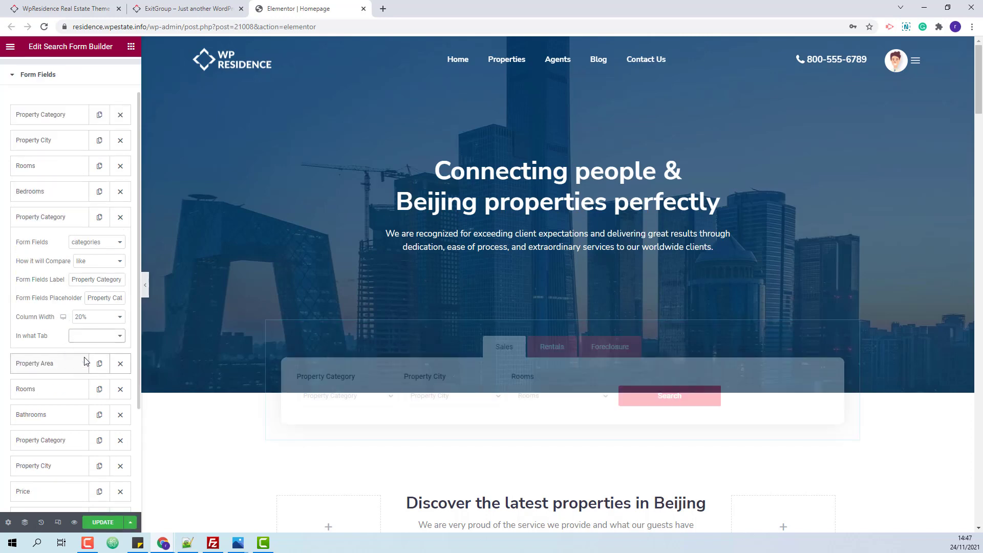
# - Assign the second group of search form fields, Property Category, Property Area, Rooms and Bathrooms, to the Rentals tab
pyautogui.scroll(-1, 75, 305)
pyautogui.click(68, 318)
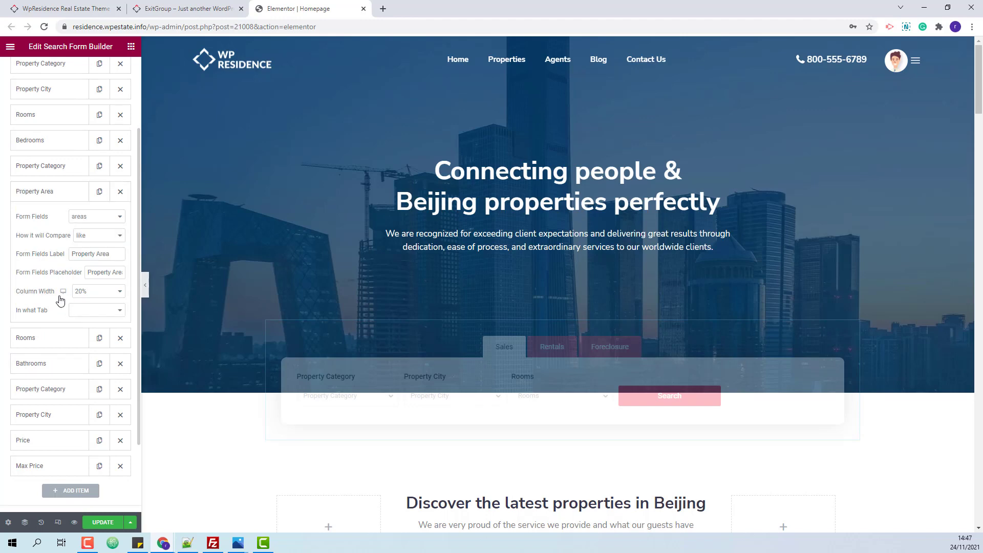
pyautogui.click(79, 311)
pyautogui.click(74, 334)
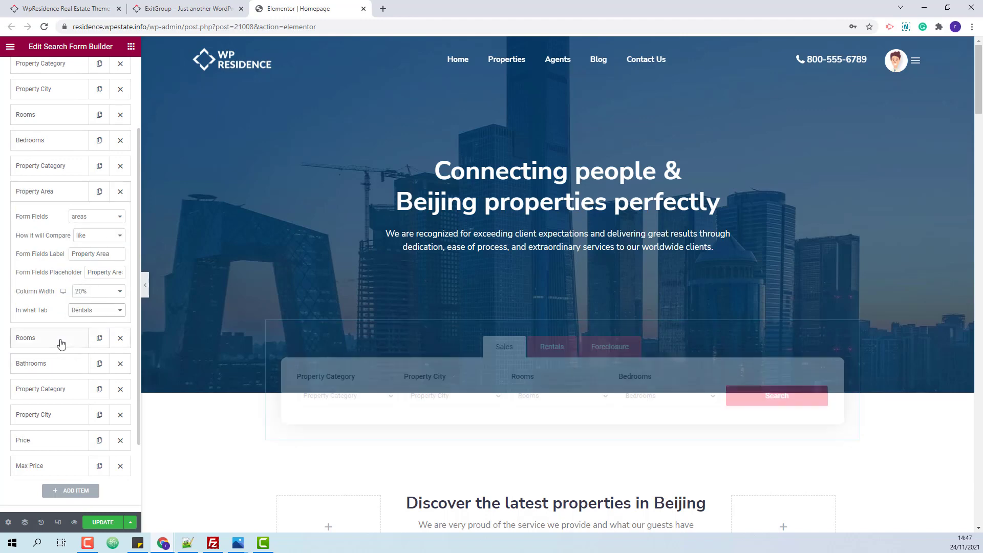
pyautogui.click(61, 343)
pyautogui.click(84, 337)
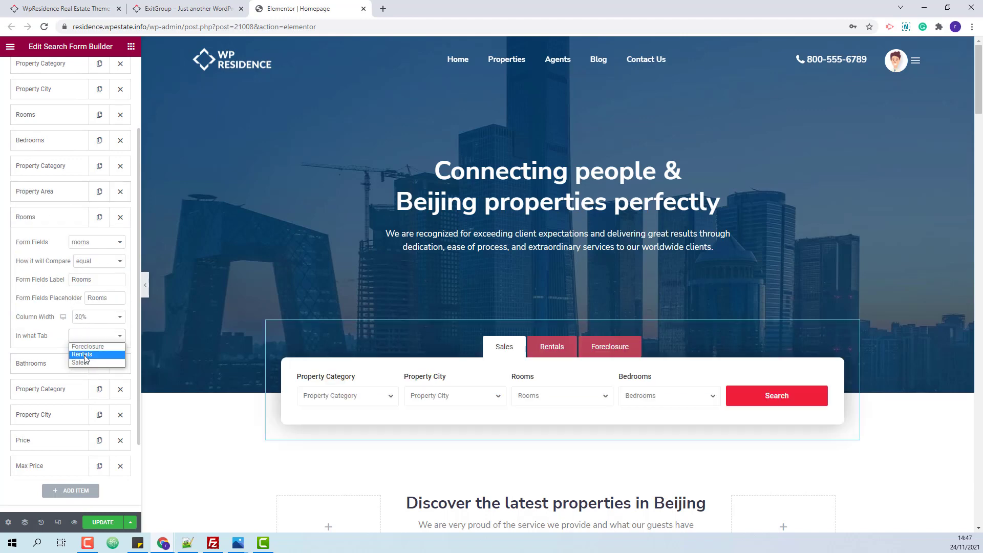
pyautogui.click(84, 354)
pyautogui.click(66, 366)
pyautogui.click(99, 361)
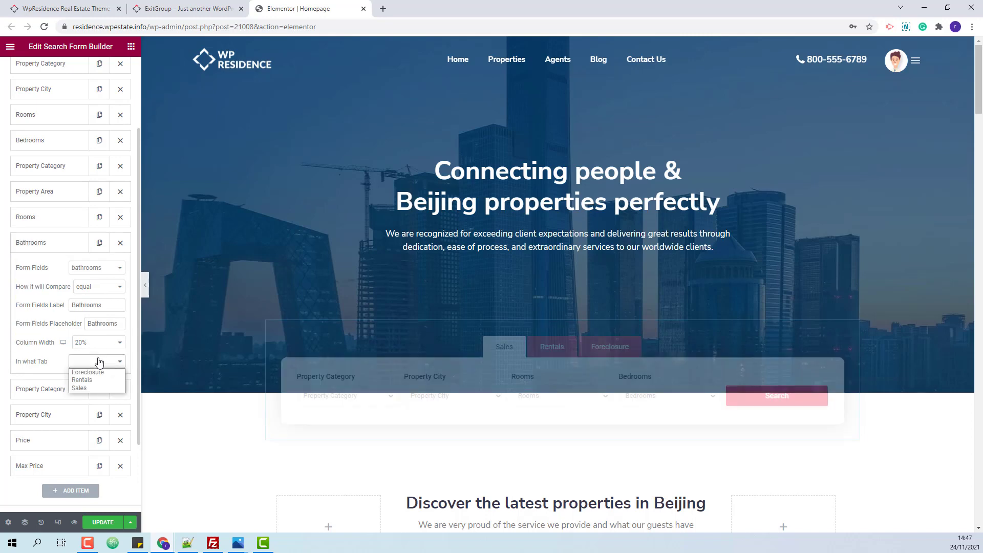
pyautogui.click(82, 379)
# - Assign the last group of search form fields, Property Category, Property City, Price and Max Price, to the Foreclosure tab
pyautogui.click(51, 389)
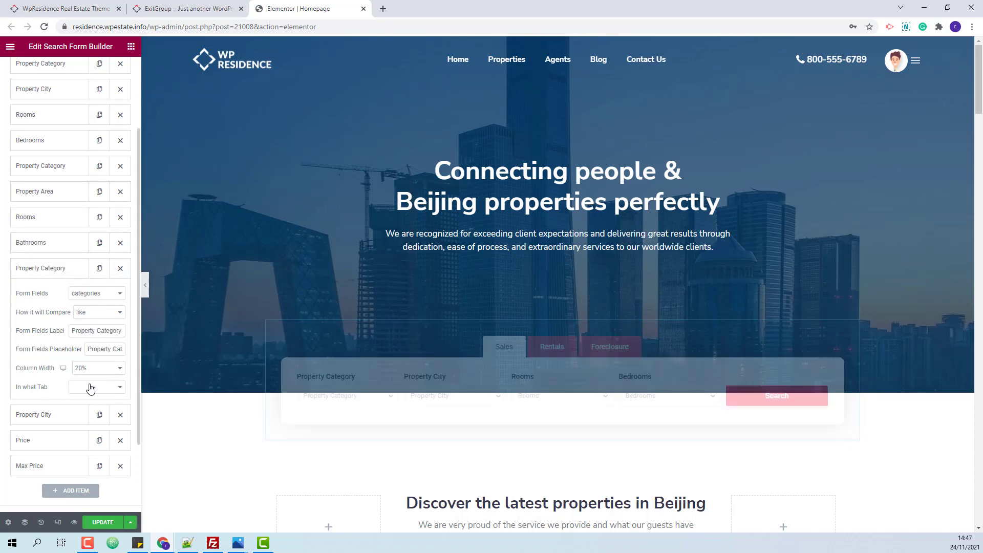
pyautogui.click(49, 441)
pyautogui.click(93, 342)
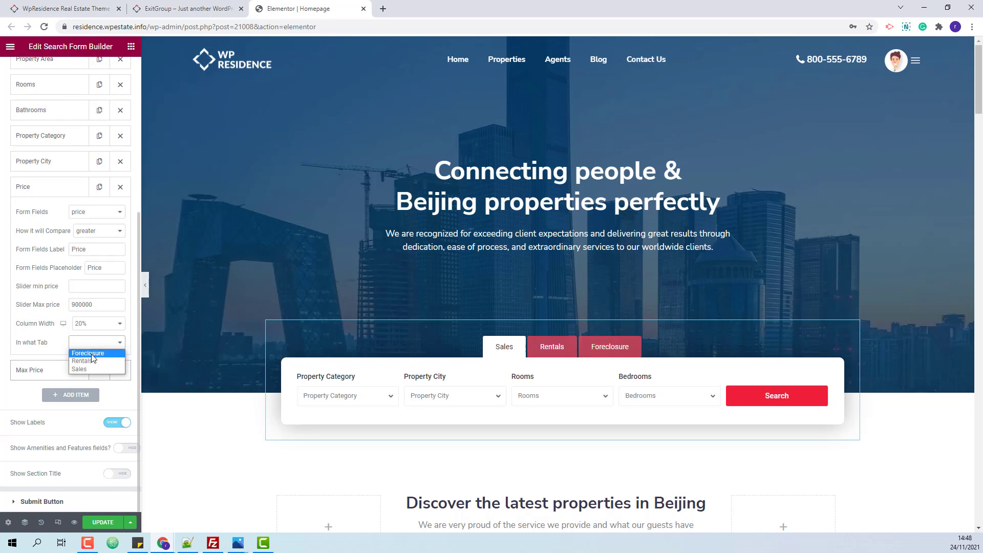
pyautogui.click(92, 358)
pyautogui.click(64, 373)
pyautogui.click(86, 368)
pyautogui.click(88, 379)
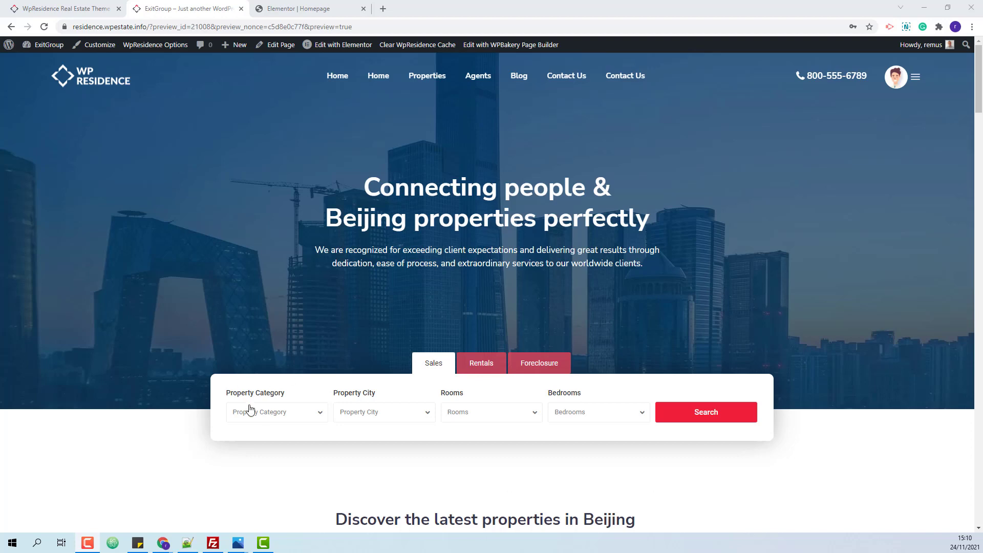
# - Check the Rentals tab of the search form on the homepage preview
pyautogui.click(492, 364)
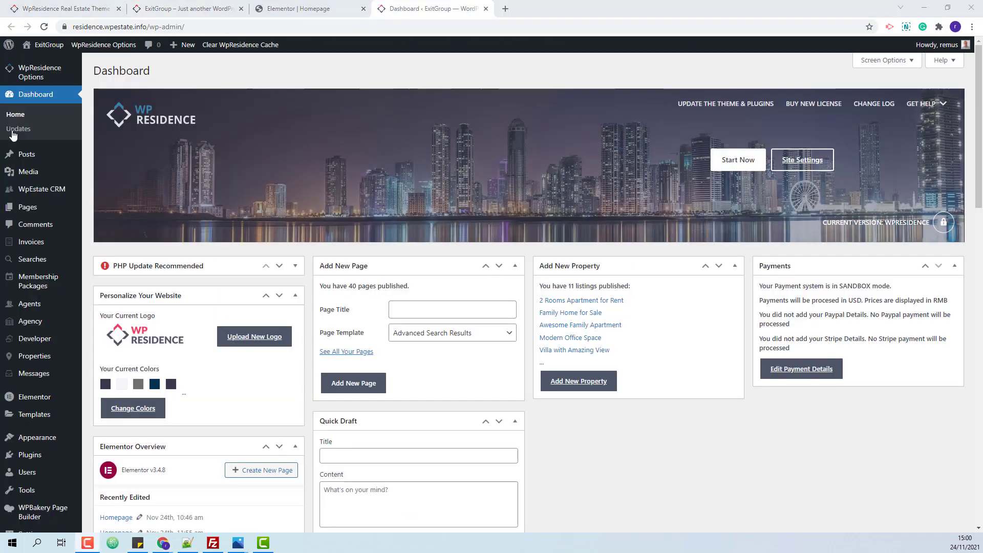
# - Edit the Balizhuang property neighborhood, upload the city7 image as its featured image and update the term
pyautogui.moveTo(85, 359)
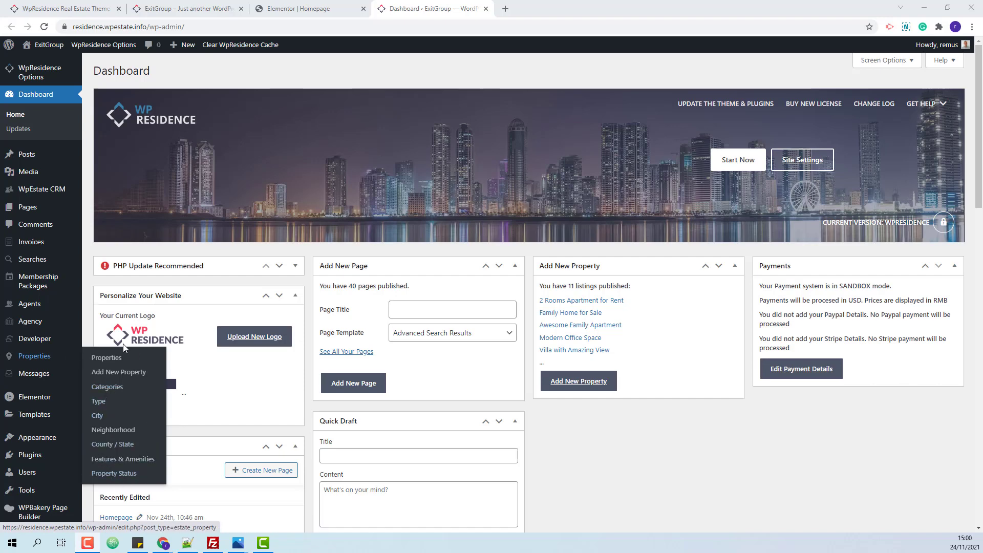
pyautogui.click(110, 433)
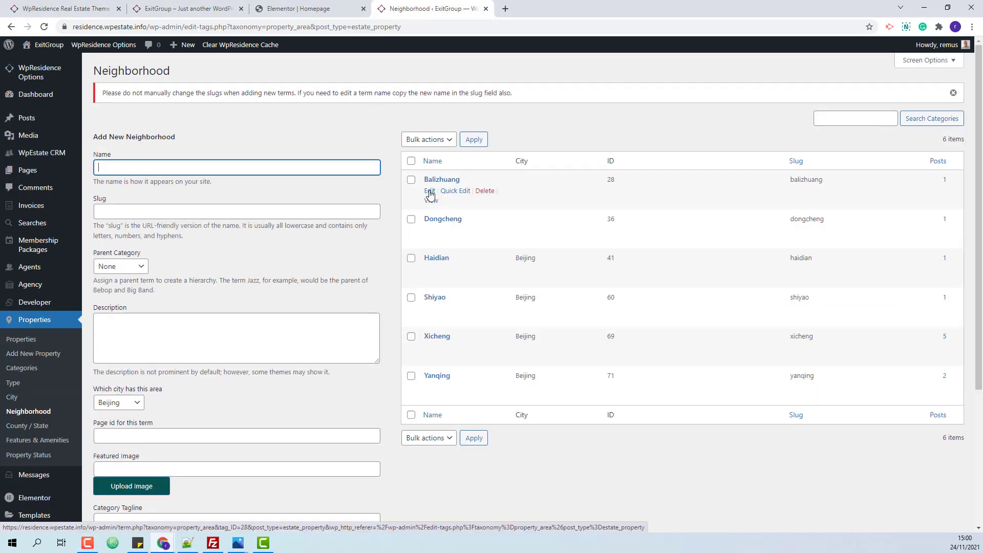
pyautogui.click(429, 192)
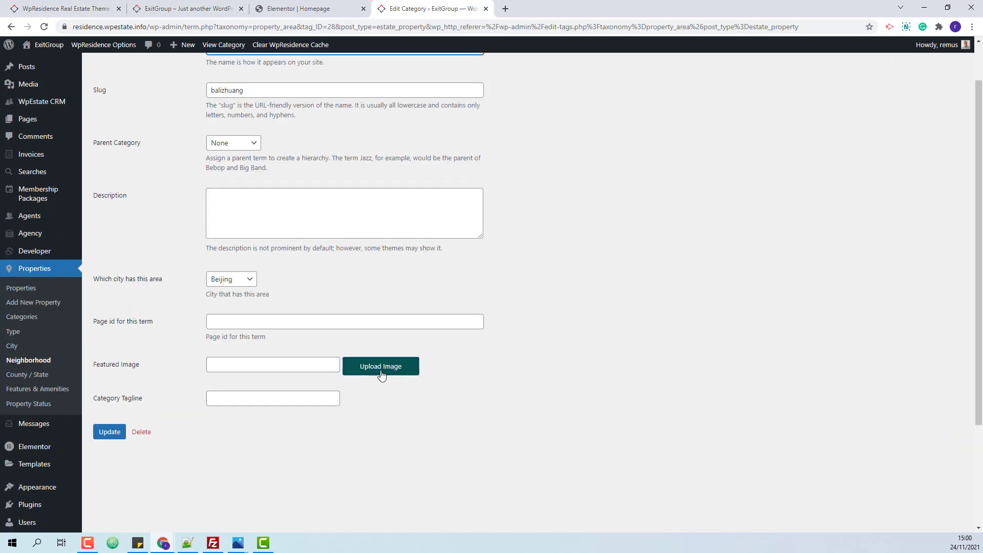
pyautogui.click(382, 370)
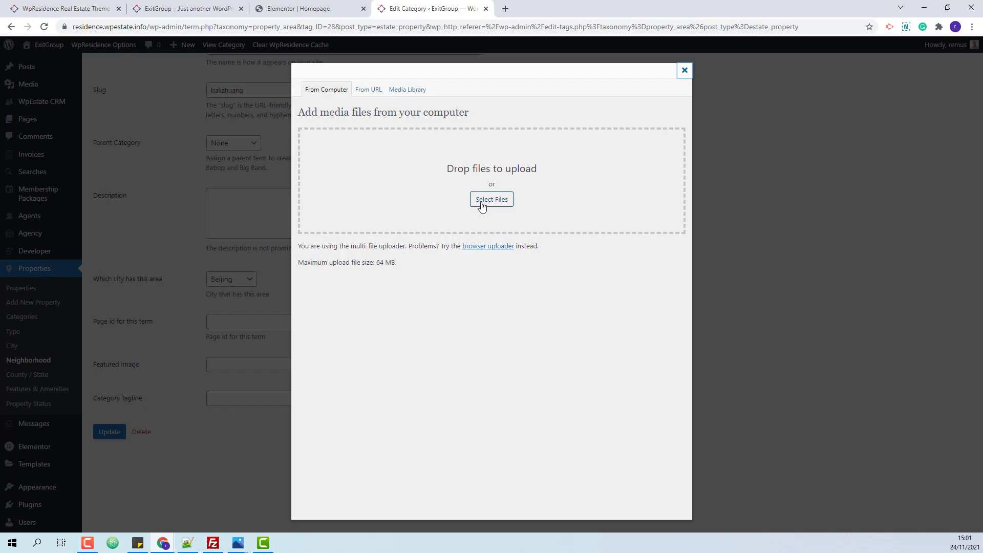
pyautogui.click(482, 201)
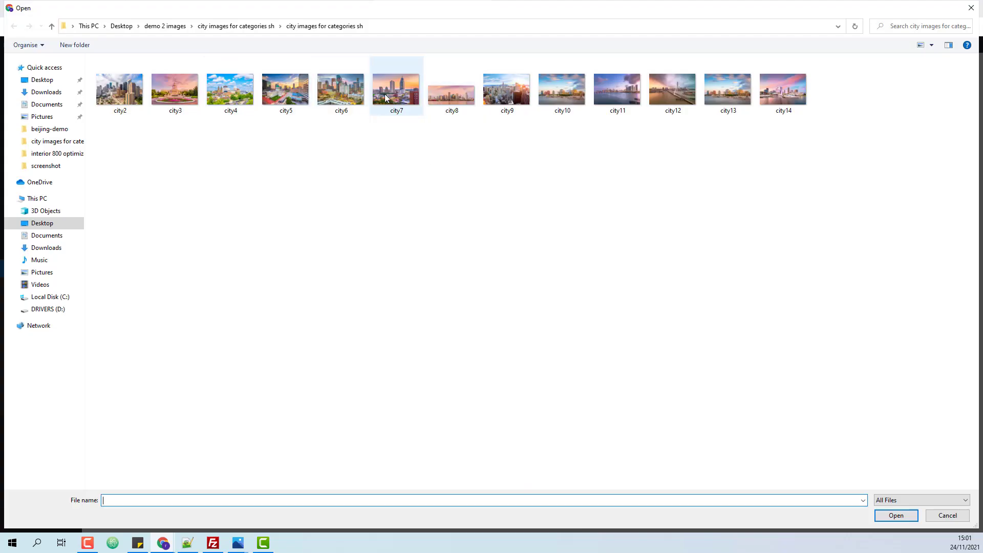
pyautogui.click(397, 89)
pyautogui.click(896, 515)
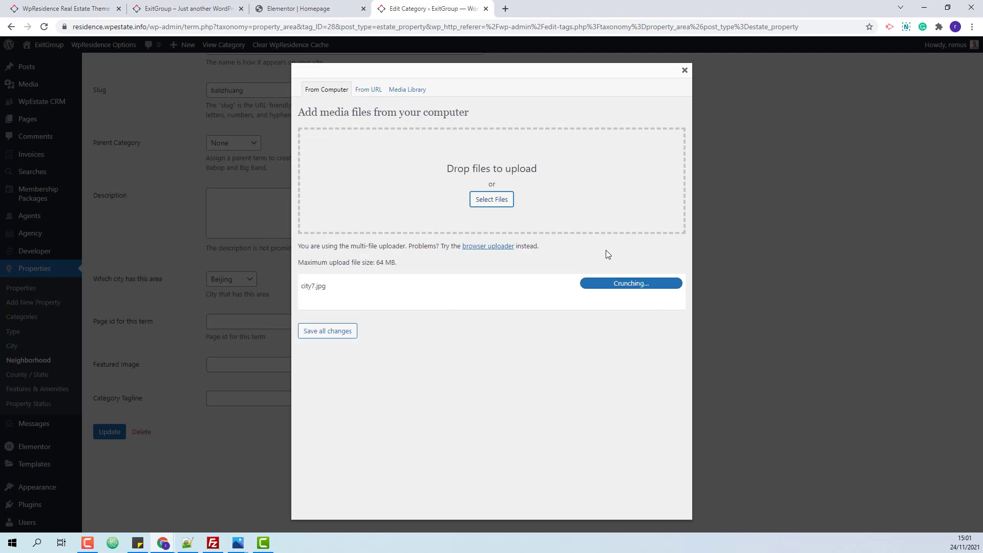
pyautogui.scroll(-4, 606, 255)
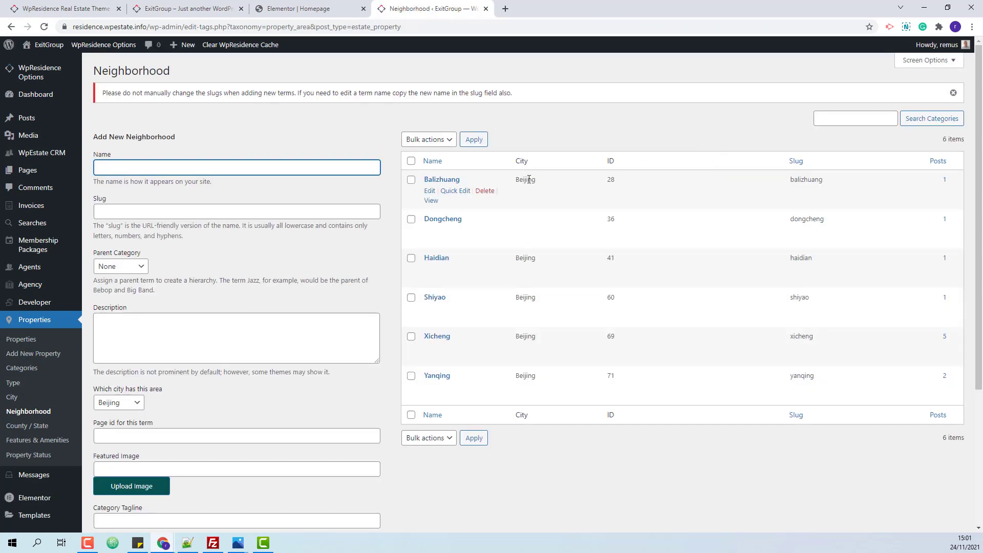
# - Upload the city9 image as the featured image of the Dongcheng neighborhood and update the term
pyautogui.click(429, 230)
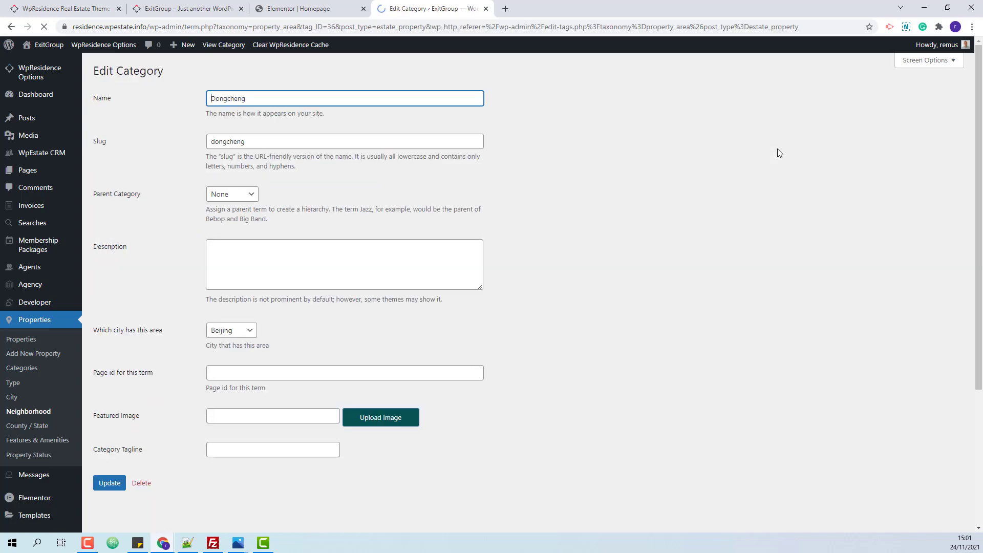
pyautogui.click(371, 419)
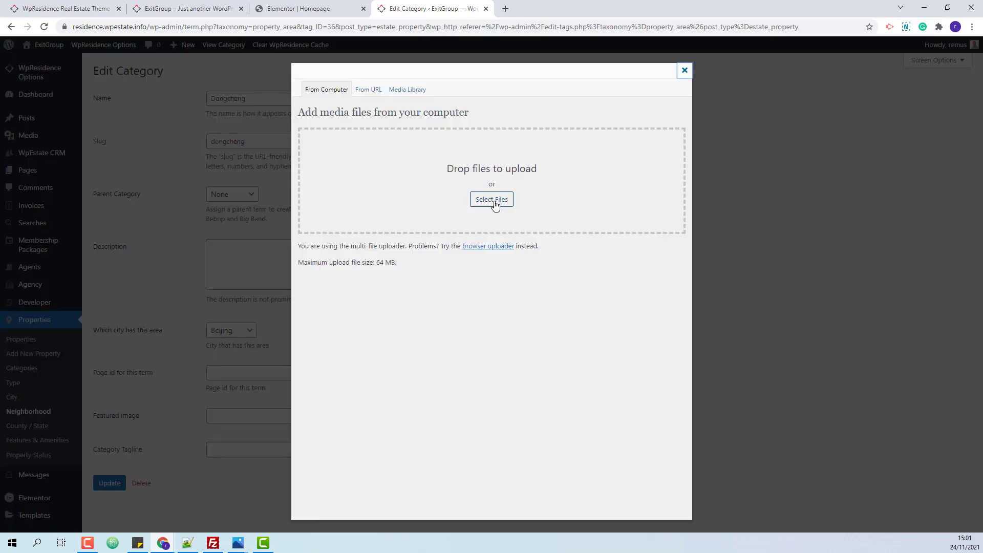
pyautogui.click(494, 201)
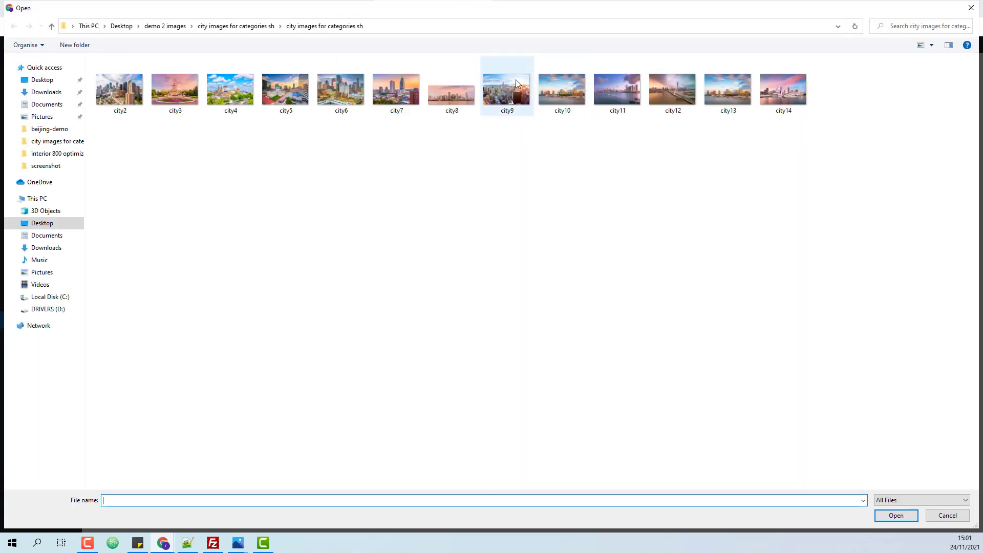
pyautogui.click(507, 85)
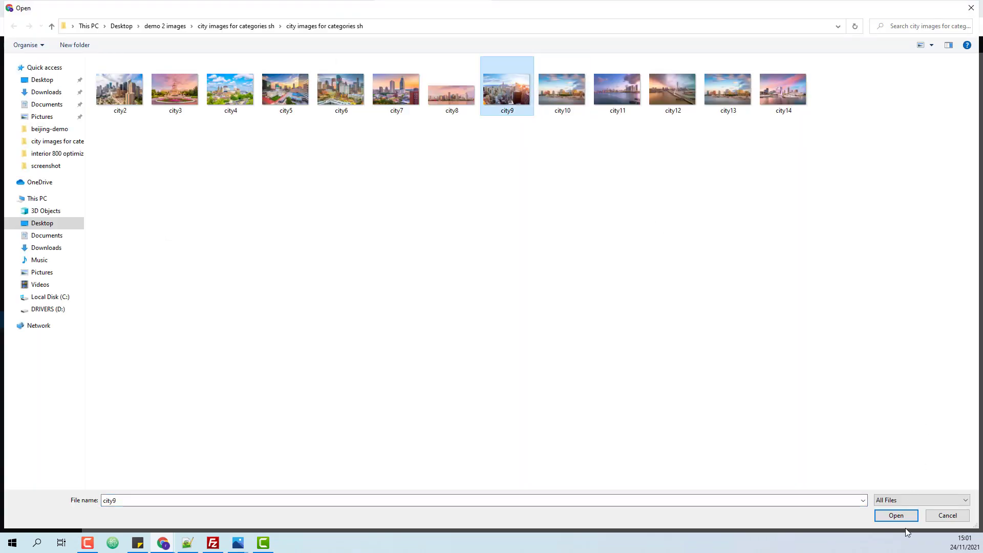
pyautogui.click(892, 514)
pyautogui.scroll(-5, 471, 314)
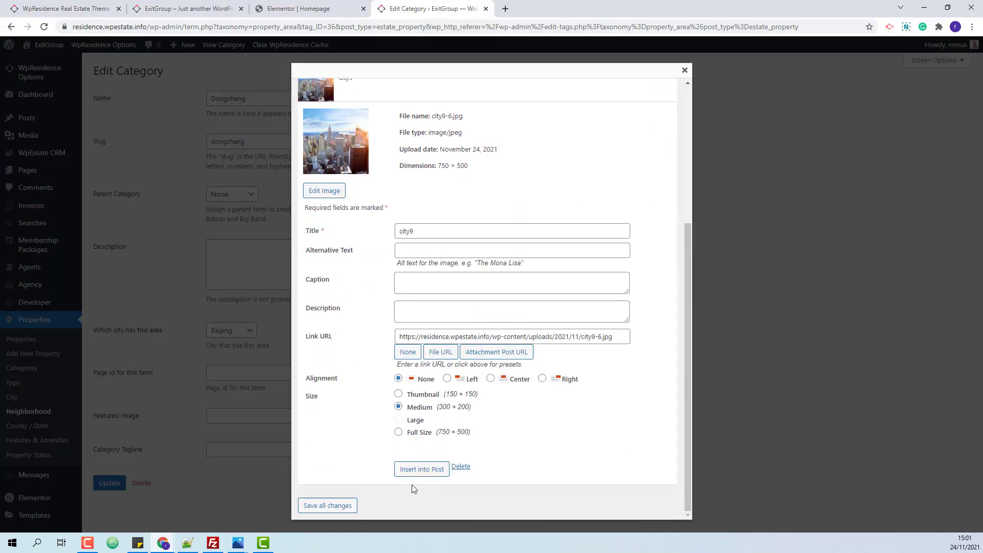
pyautogui.click(422, 469)
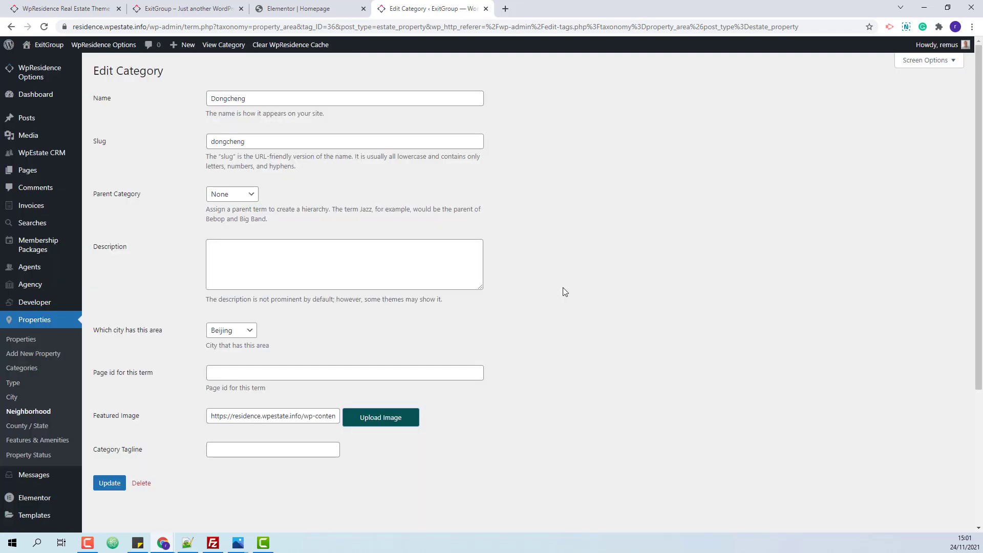
pyautogui.click(110, 483)
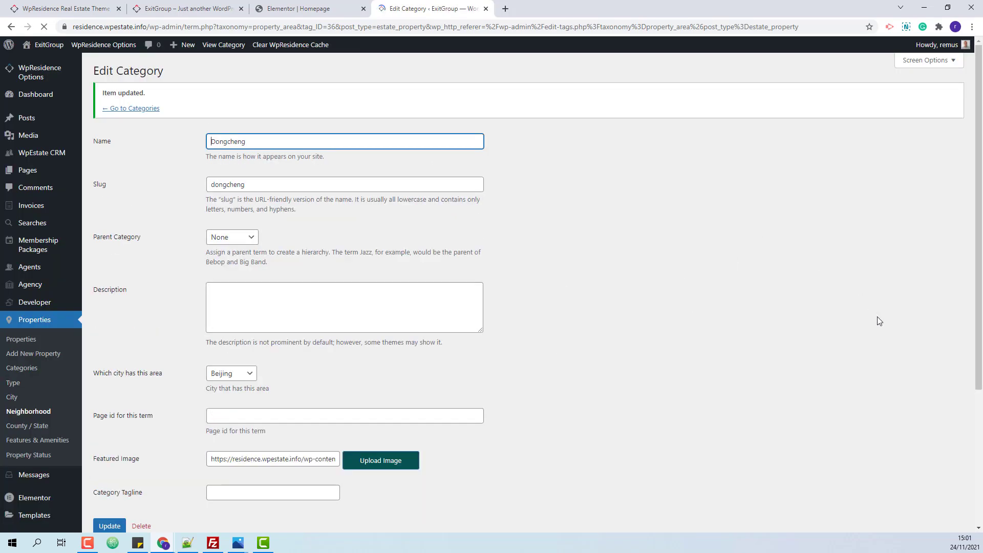
pyautogui.write('D')
pyautogui.press('Delete')
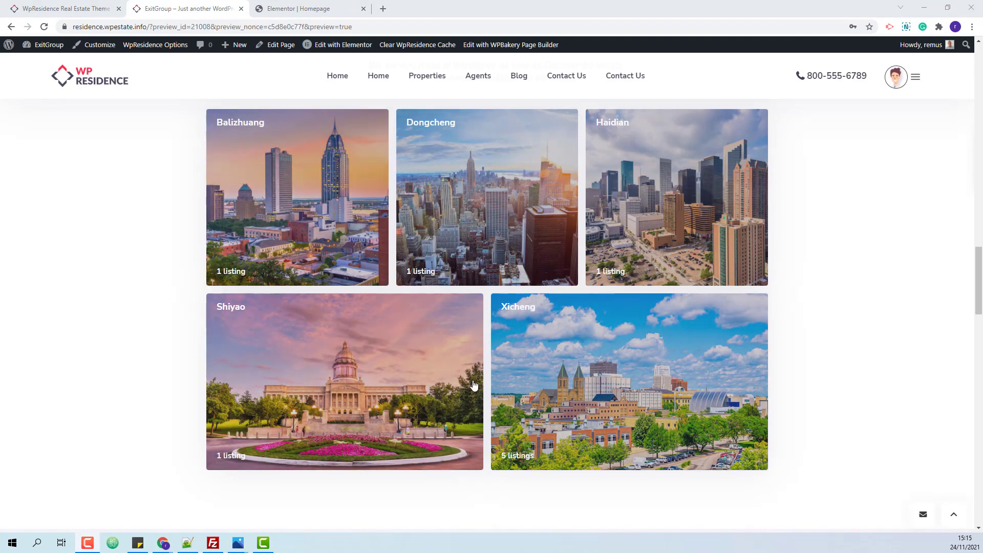
# - Open WpResidence Options in a new browser tab and set the map system to google maps
pyautogui.rightClick(139, 45)
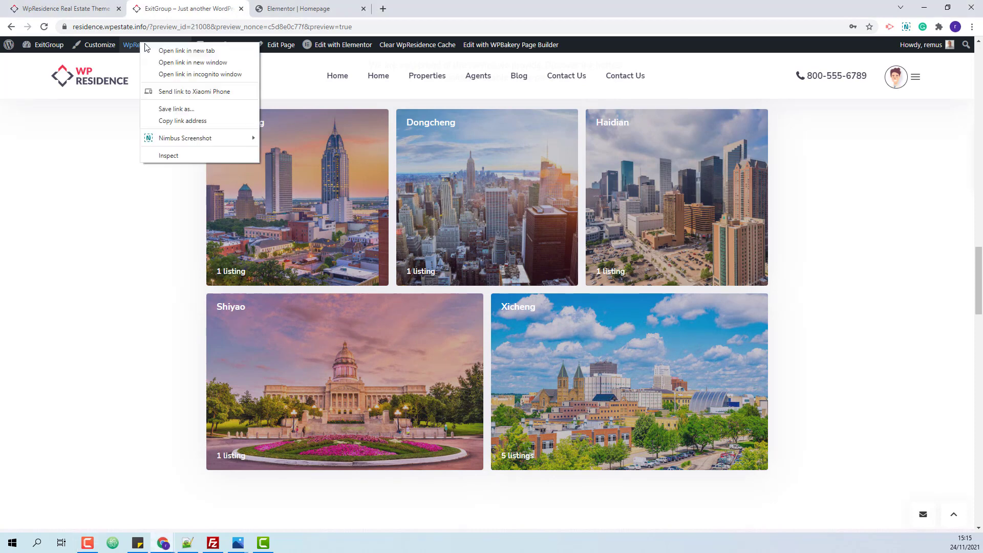
pyautogui.click(164, 51)
pyautogui.click(319, 6)
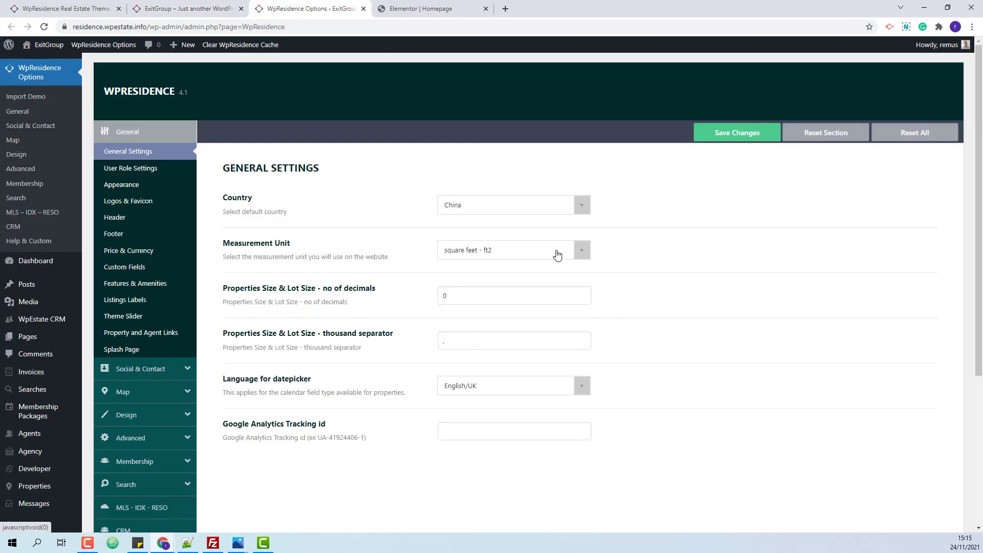
pyautogui.click(123, 392)
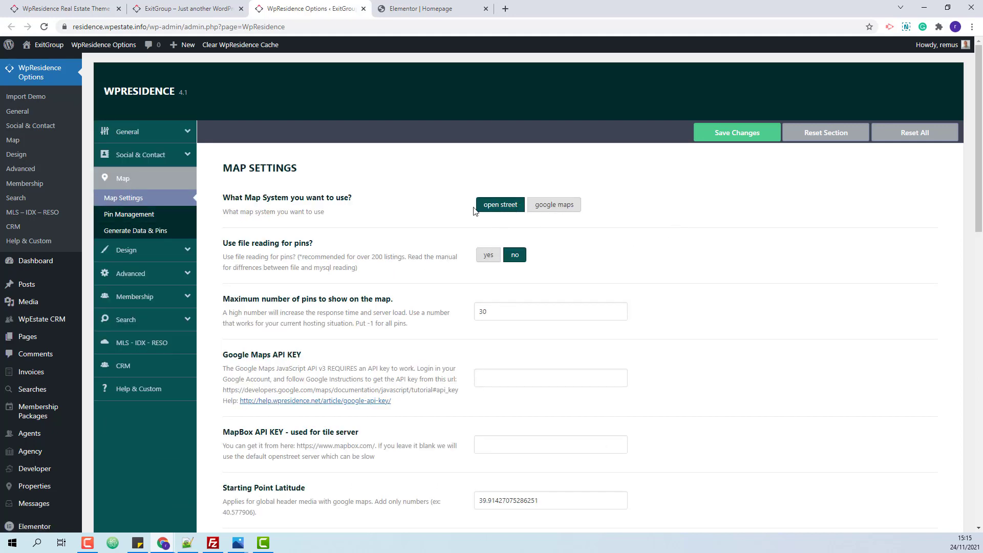
pyautogui.click(561, 207)
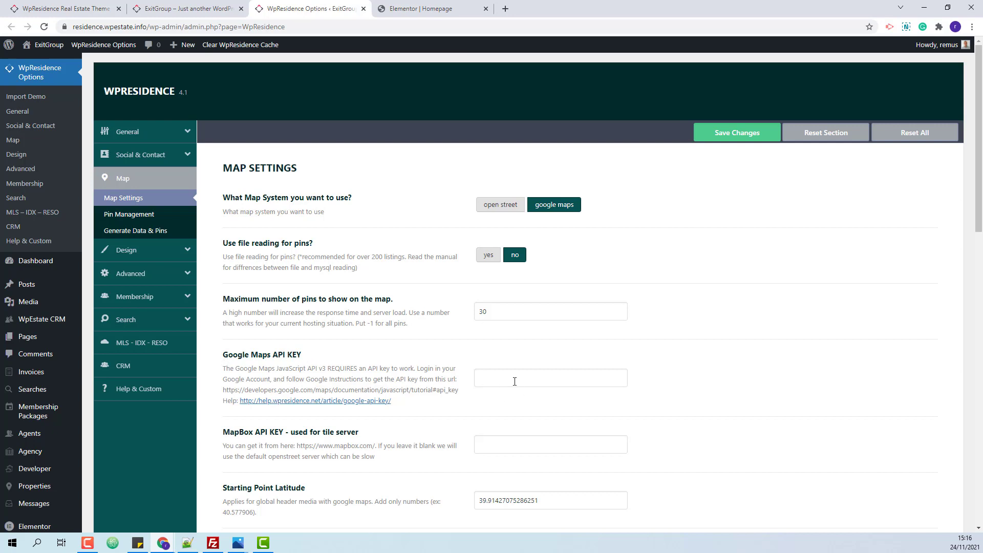
# - In the Advanced Search Form settings, select Foreclosure, Rentals and Sales as the taxonomy terms for the search tabs and save
pyautogui.click(139, 321)
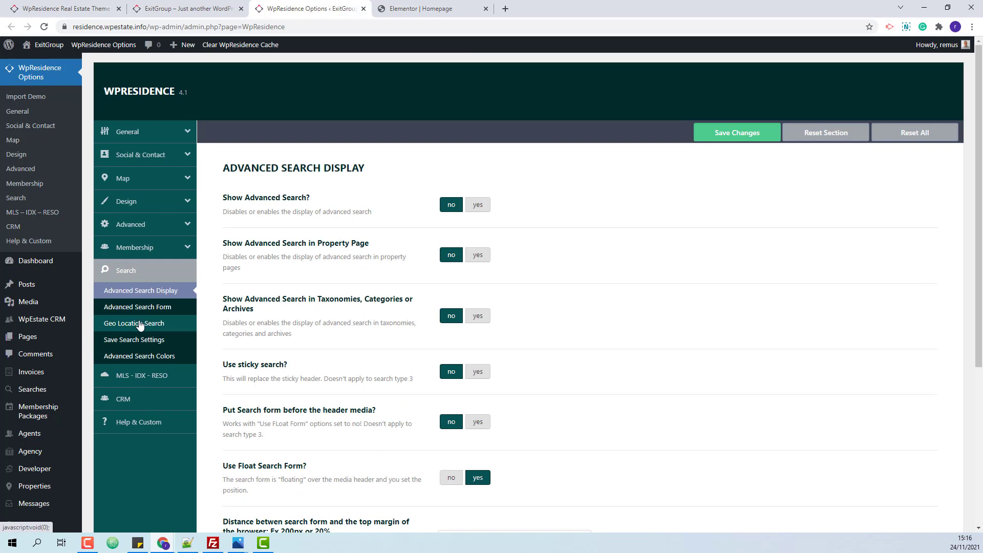
pyautogui.click(145, 306)
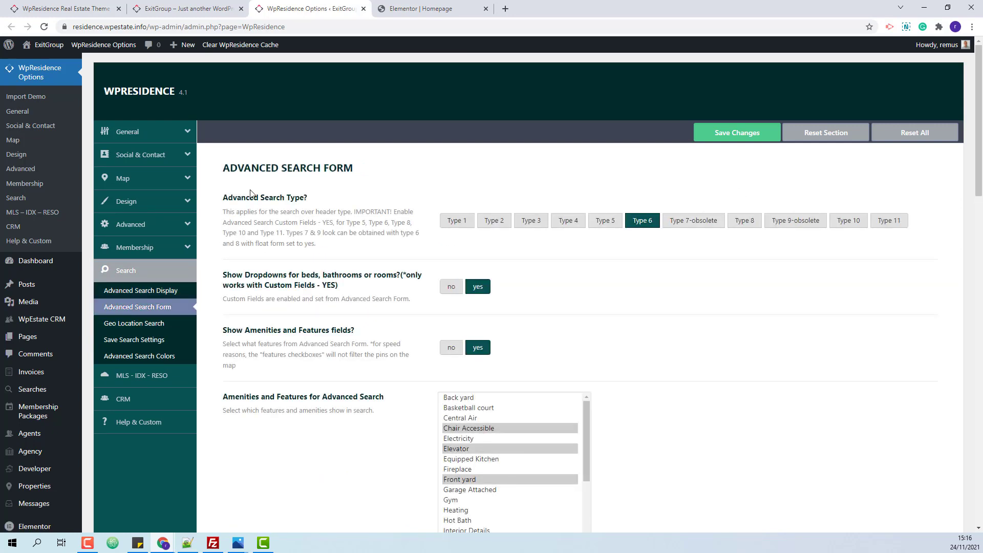
pyautogui.scroll(-9, 443, 273)
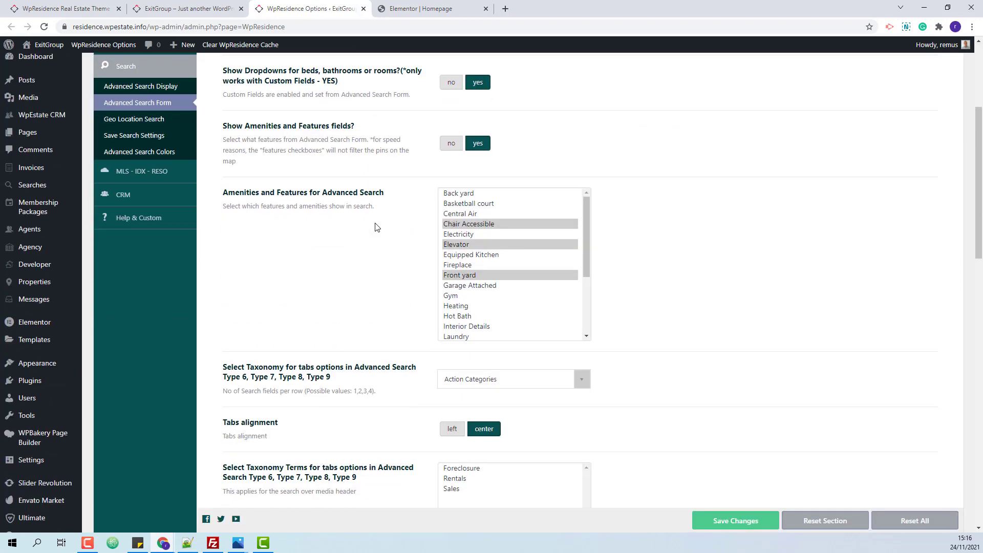
pyautogui.scroll(8, 452, 299)
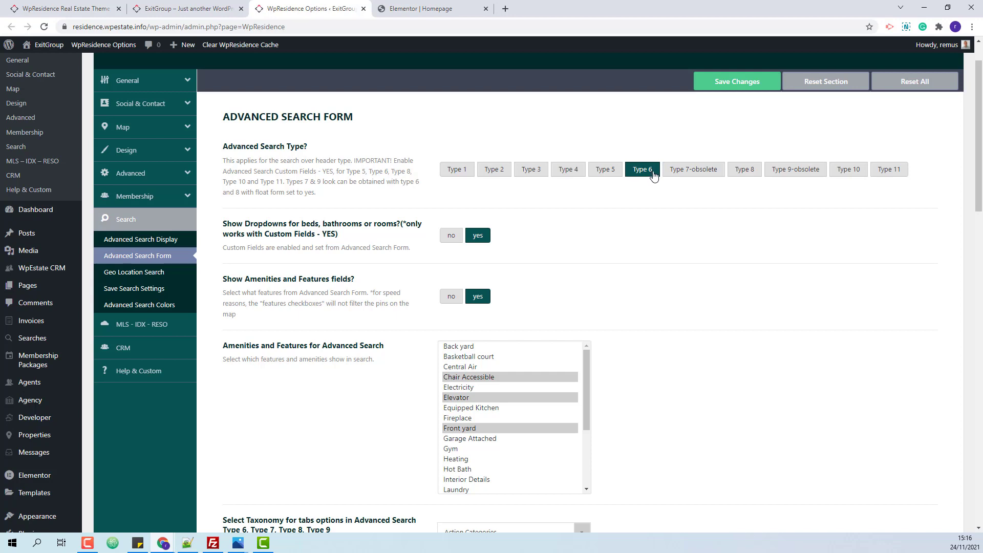
pyautogui.scroll(-3, 665, 252)
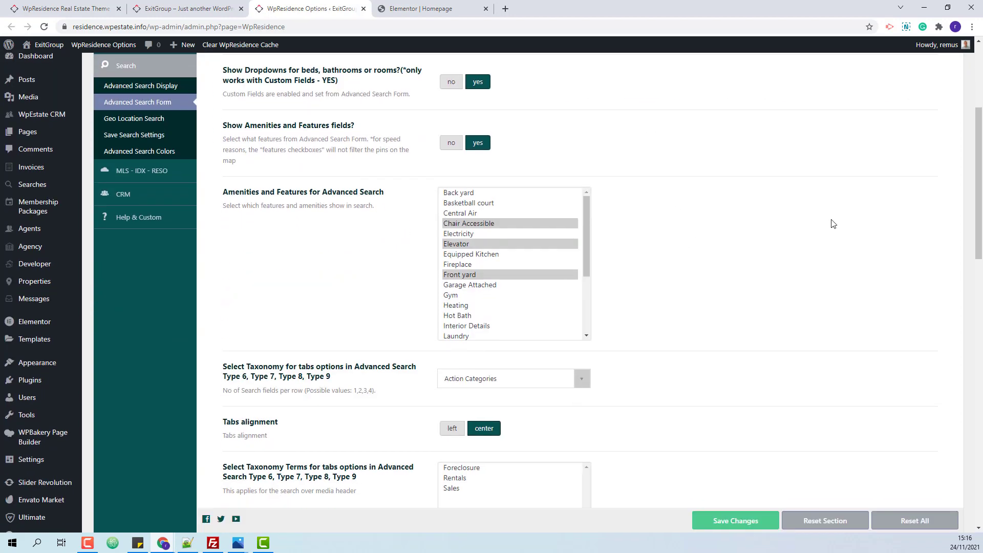
pyautogui.scroll(-3, 834, 224)
pyautogui.click(471, 317)
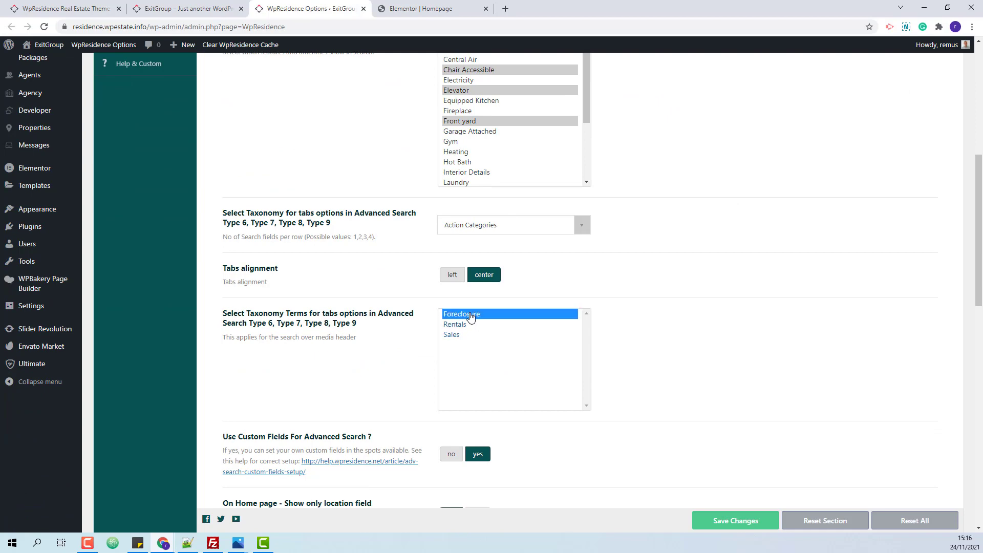
pyautogui.keyDown('ctrl'); pyautogui.click(455, 326); pyautogui.keyUp('ctrl')
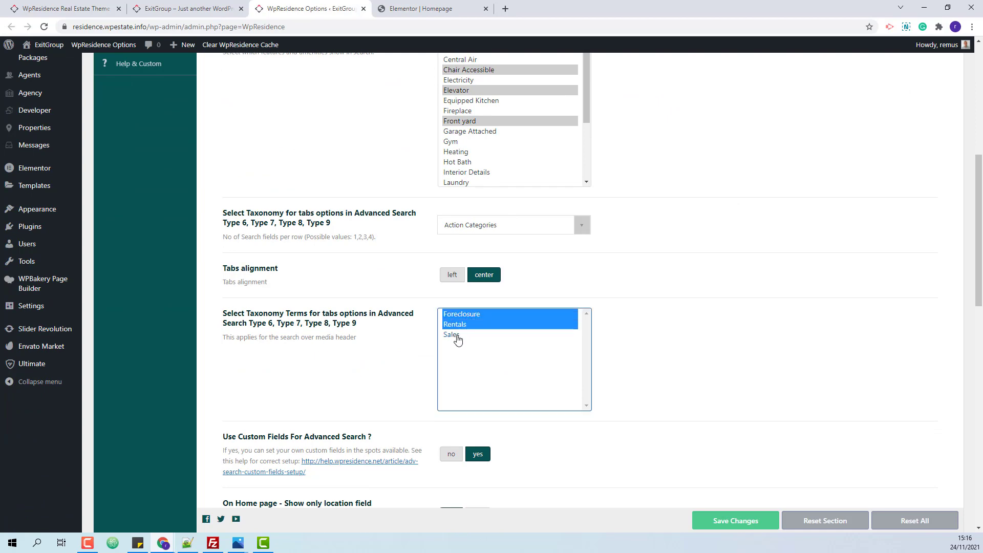
pyautogui.keyDown('ctrl'); pyautogui.click(457, 336); pyautogui.keyUp('ctrl')
pyautogui.scroll(-4, 862, 277)
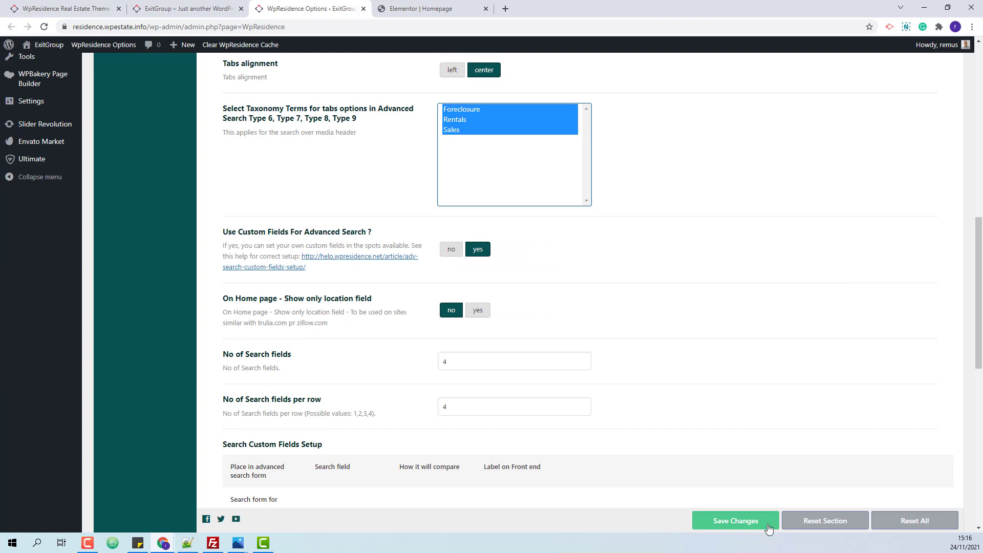
# - Save Post name as the site's permalink structure and switch to the Beijing demo homepage
pyautogui.moveTo(65, 101)
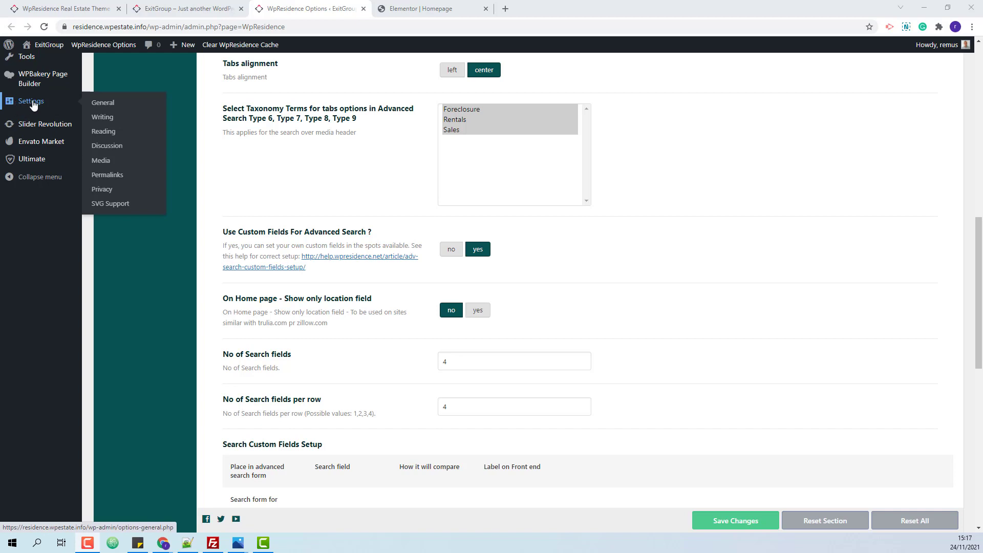
pyautogui.click(122, 176)
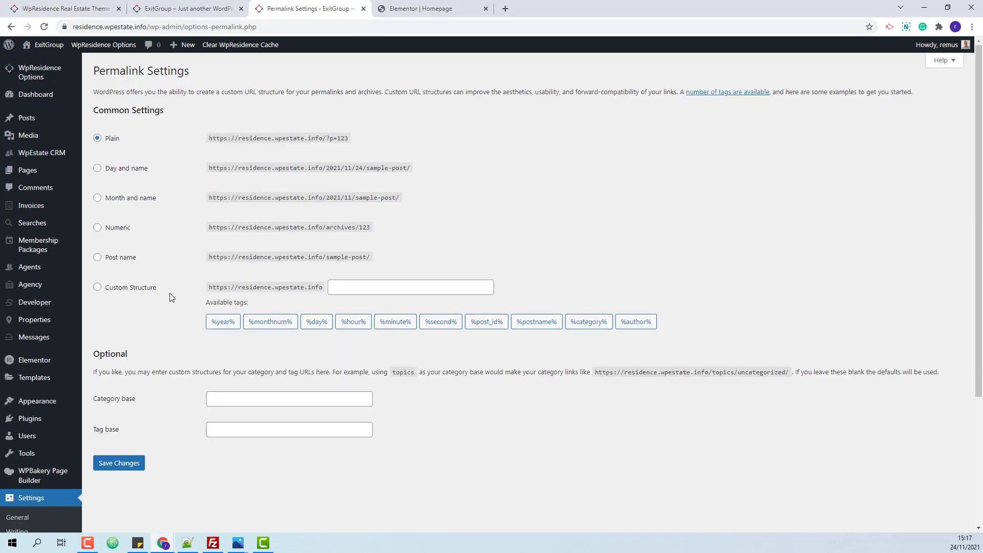
pyautogui.click(98, 257)
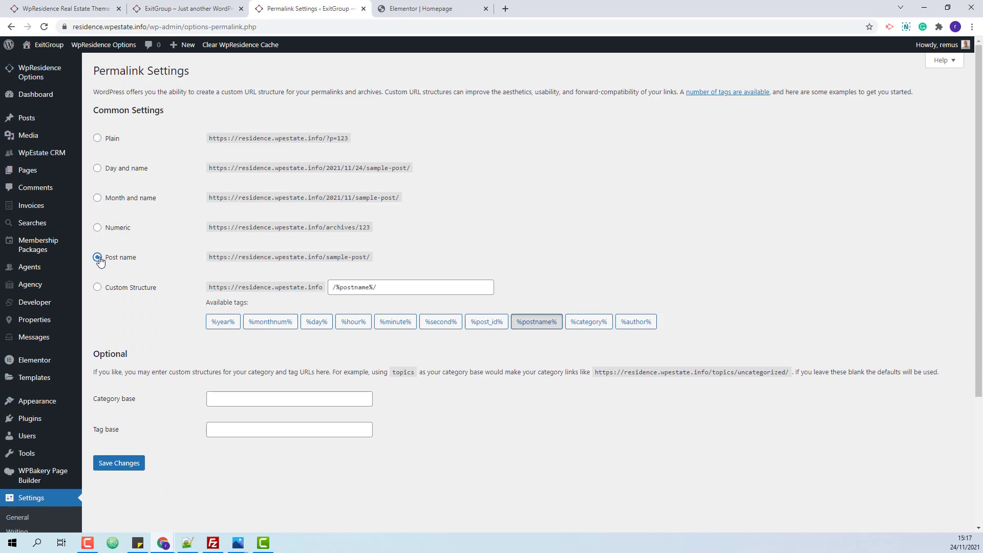
pyautogui.click(119, 463)
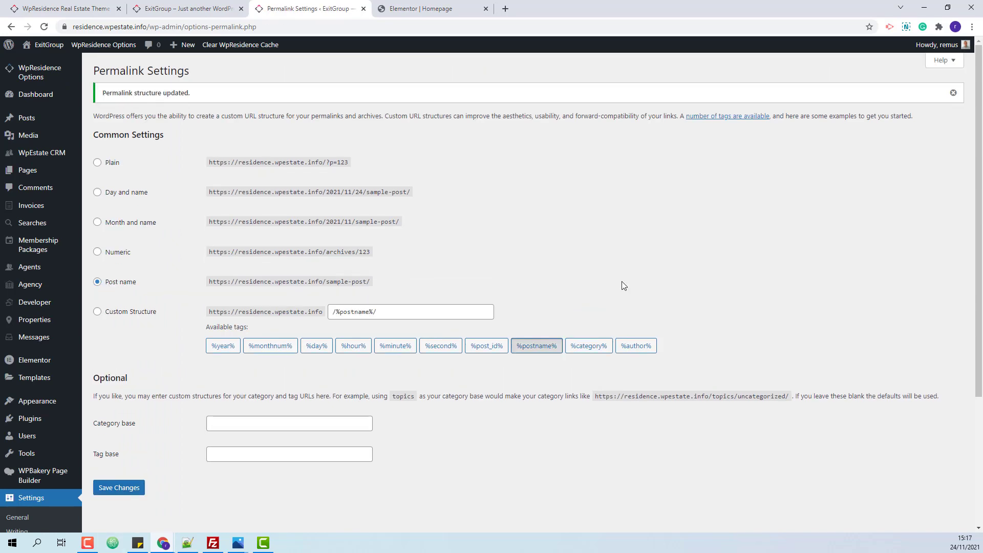
pyautogui.click(36, 10)
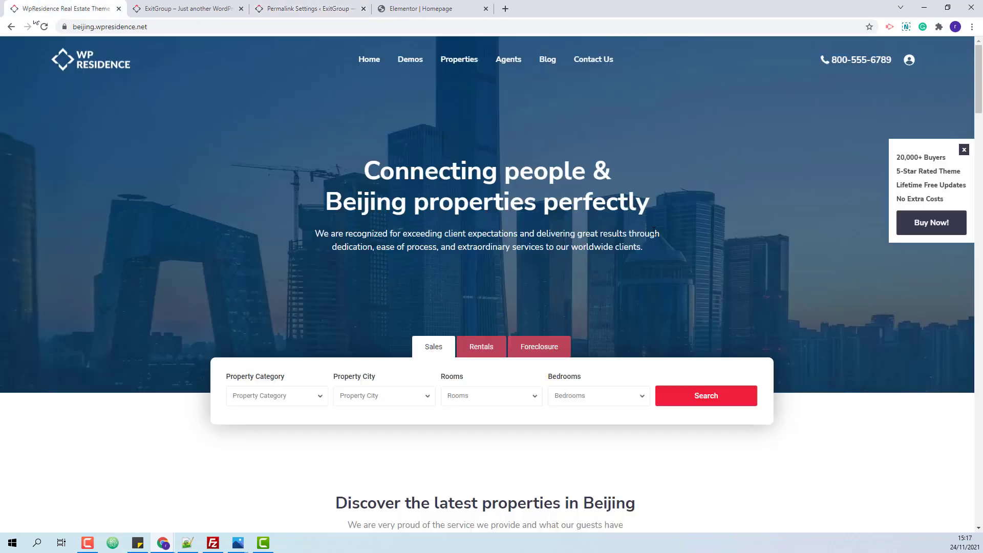